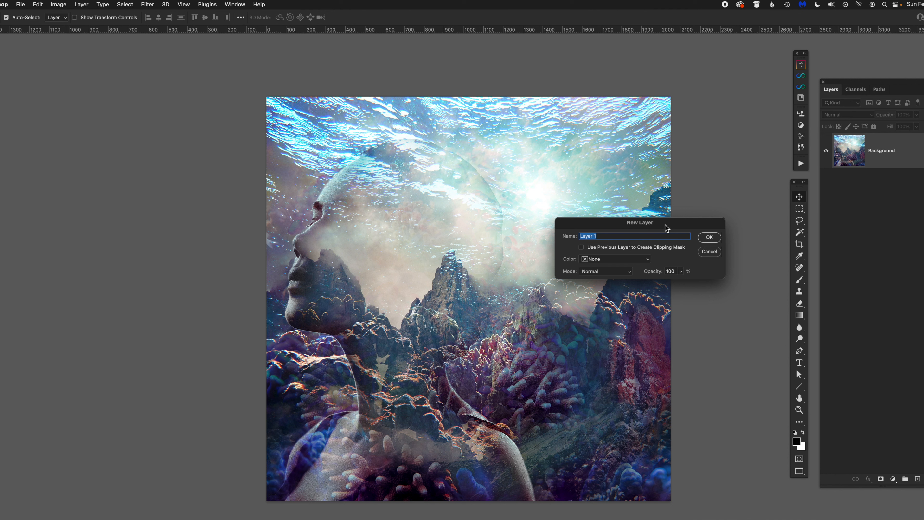
Name the Background copy Color Grading and duplicate it to a new layer named B&W to Color
type("C")
key("Return")
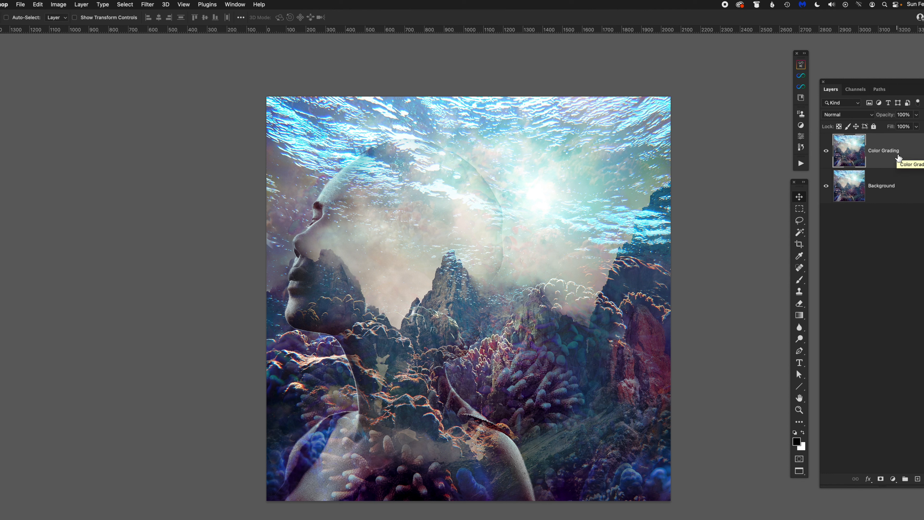
key("super+alt+j")
left_click_drag(669, 225, 669, 221)
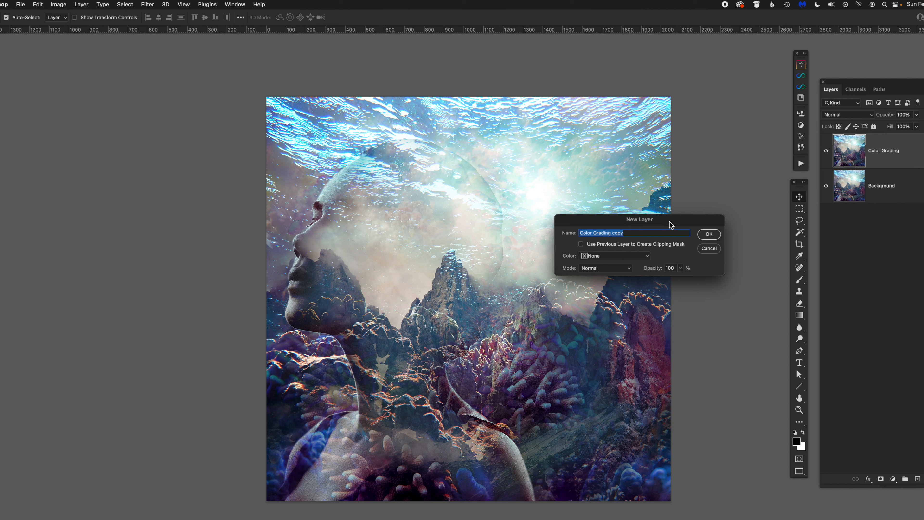
type("B&W to Color")
key("Return")
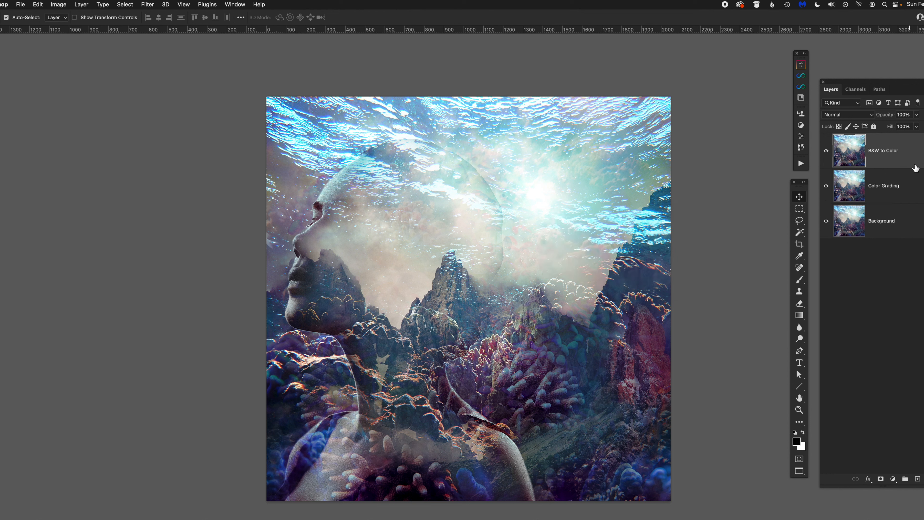
Hide the B&W to Color layer and open the Camera Raw Filter on the Color Grading layer
left_click(826, 151)
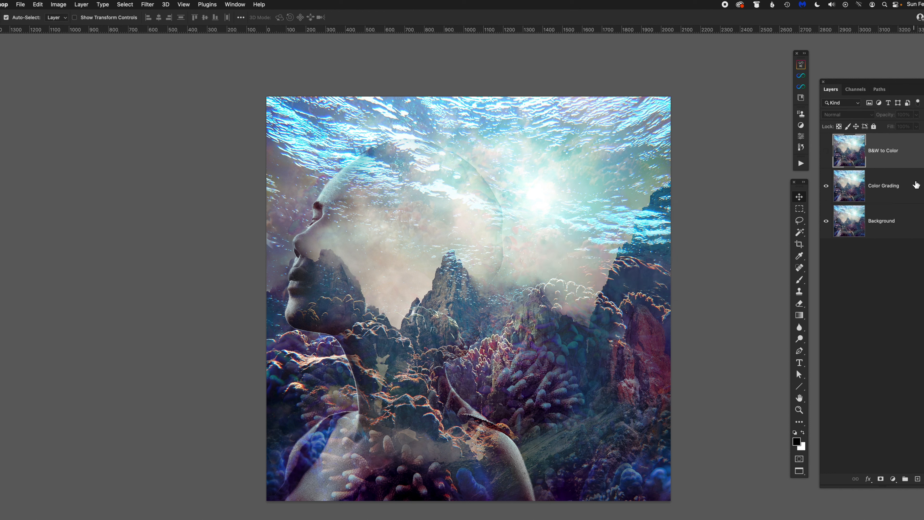
left_click(902, 190)
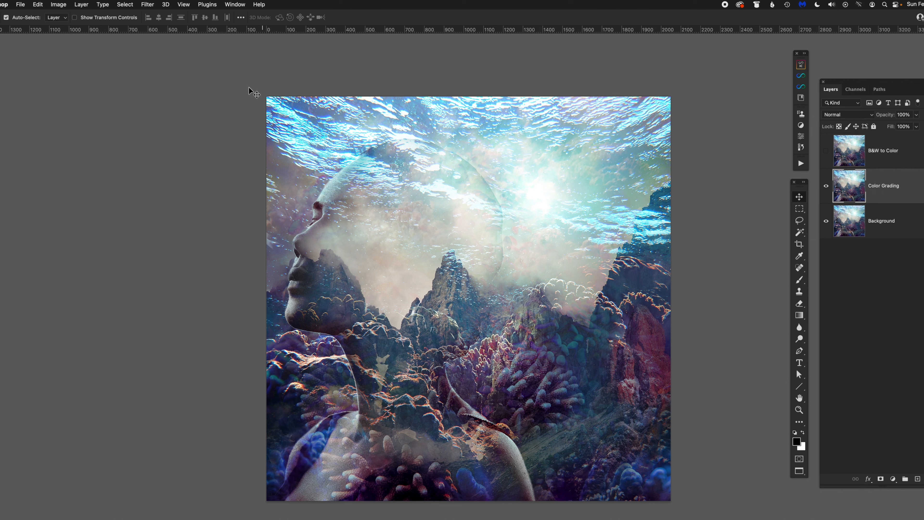
left_click(146, 5)
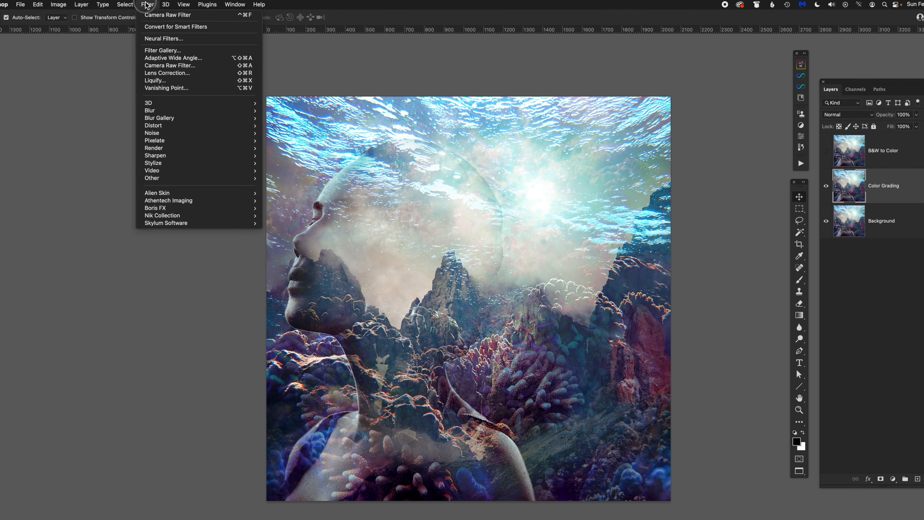
left_click(206, 68)
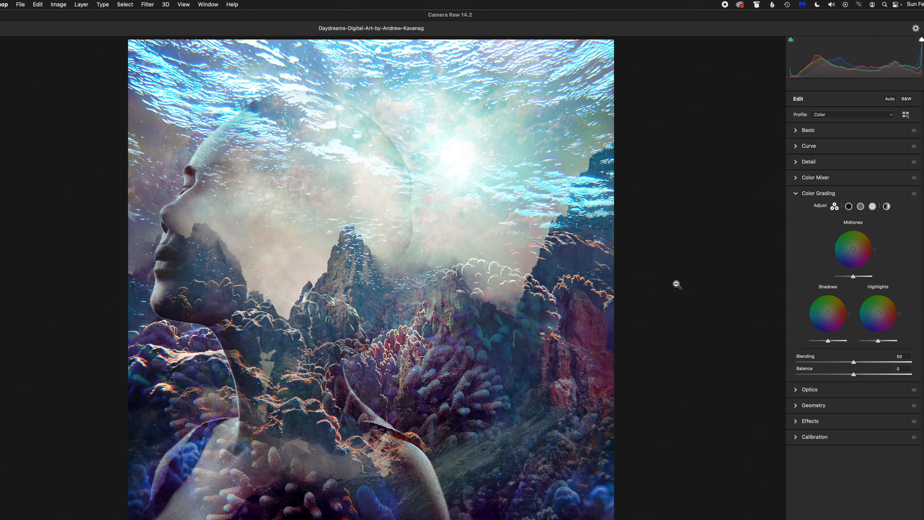
left_click(735, 294, "alt")
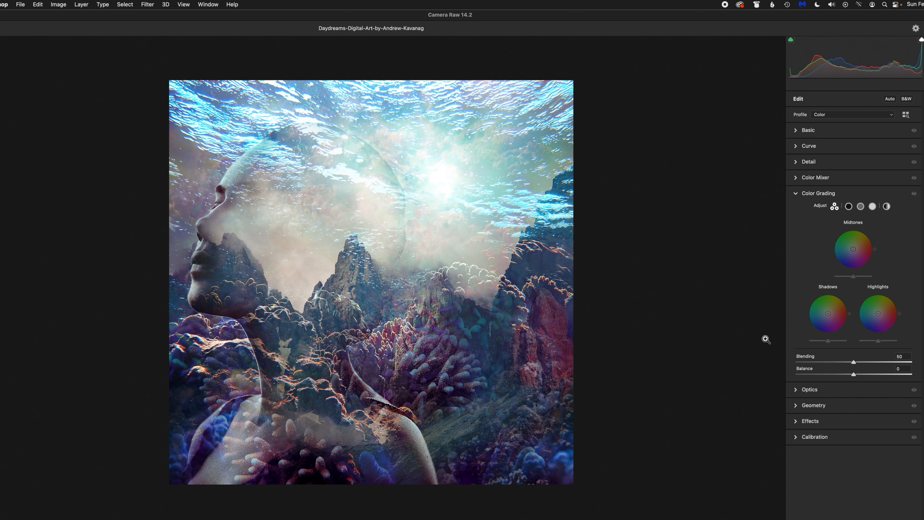
Look through the Basic adjustments and the Color Grading wheels for shadows, midtones and highlights
left_click(797, 194)
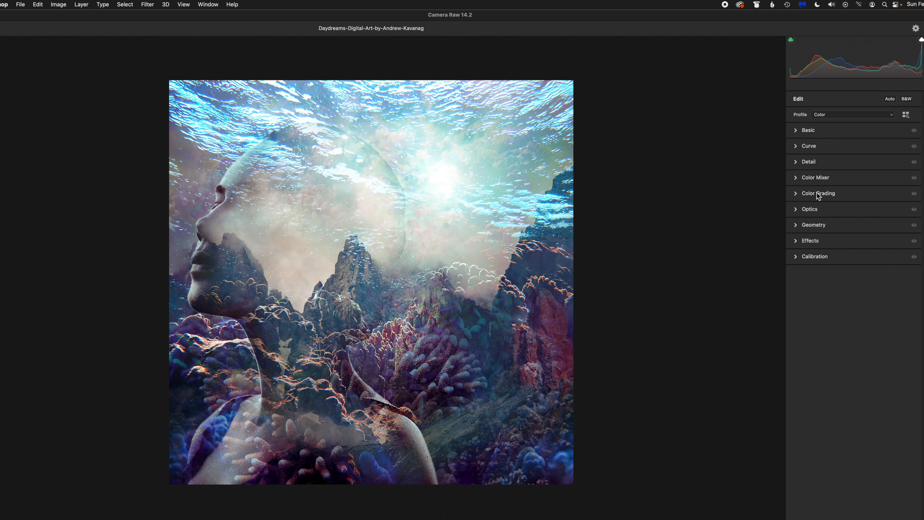
left_click(798, 131)
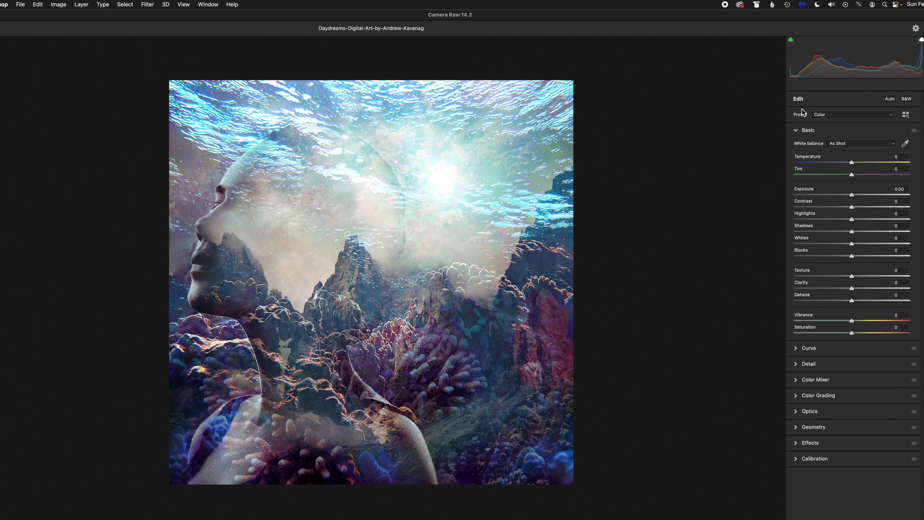
left_click(796, 132)
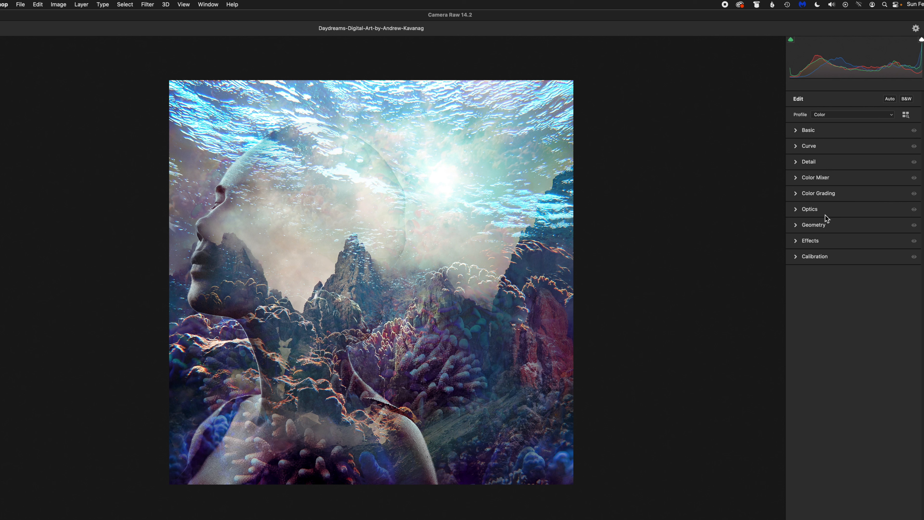
mouse_move(839, 192)
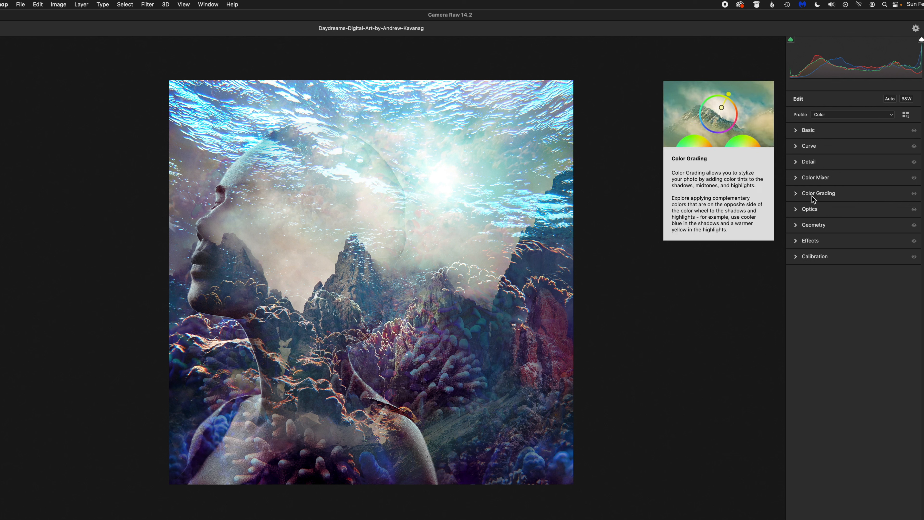
left_click(797, 195)
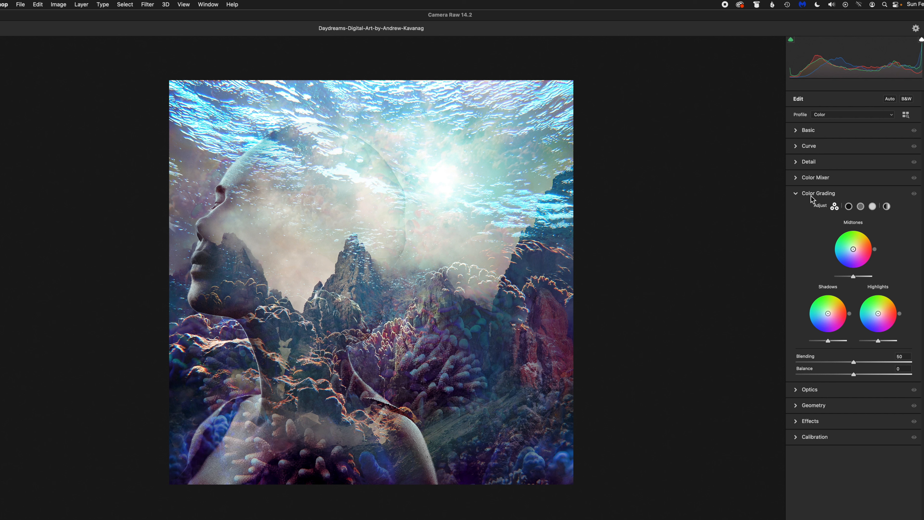
mouse_move(850, 200)
left_click(850, 208)
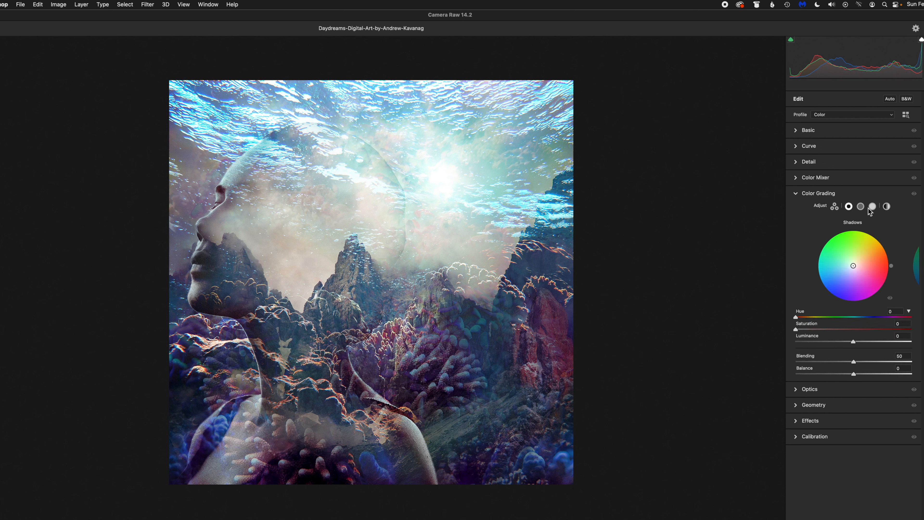
left_click(861, 206)
left_click(873, 207)
Try green, cyan, orange, yellow and blue tints across the whole image with the Global color wheel
left_click(888, 206)
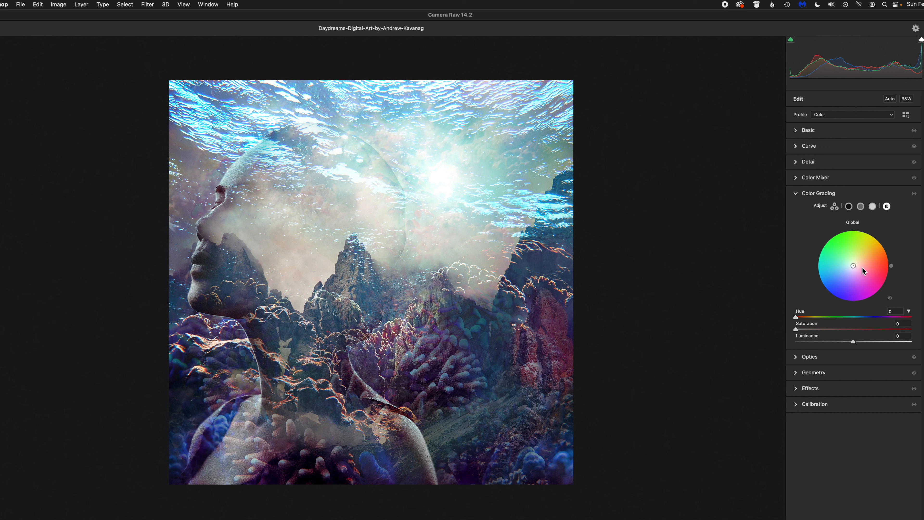
left_click(847, 242)
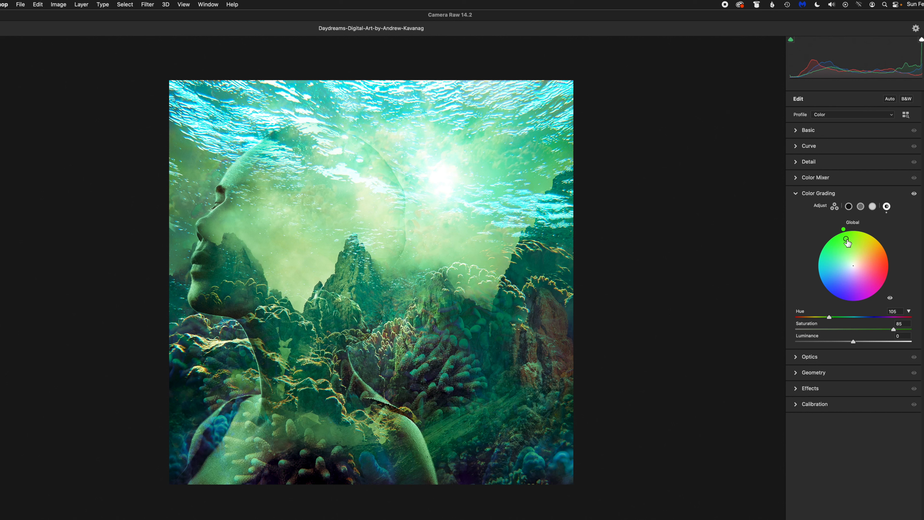
left_click_drag(826, 272, 816, 272)
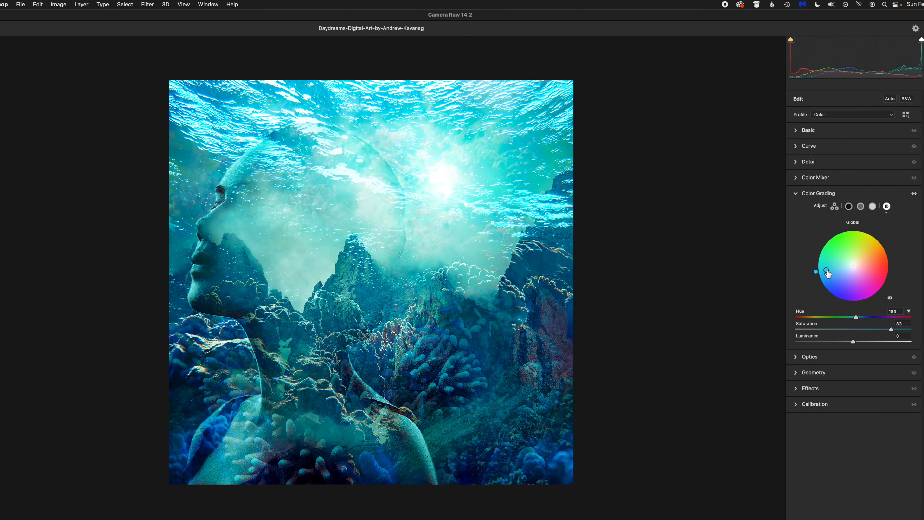
left_click(842, 295)
left_click_drag(842, 297, 883, 276)
left_click(881, 255)
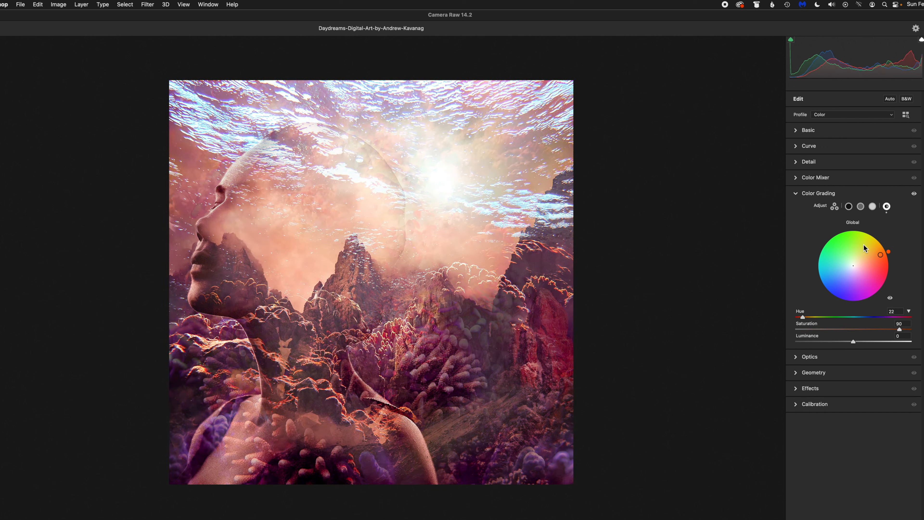
left_click(869, 240)
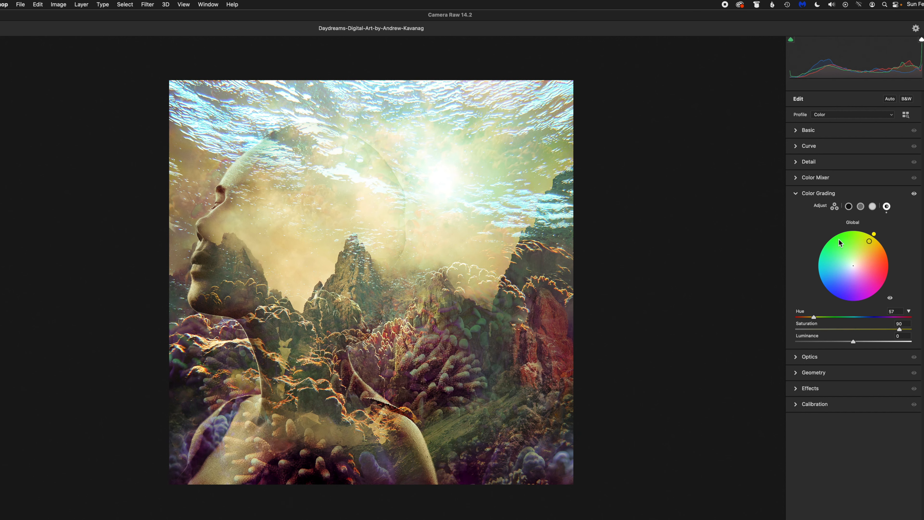
left_click(833, 285)
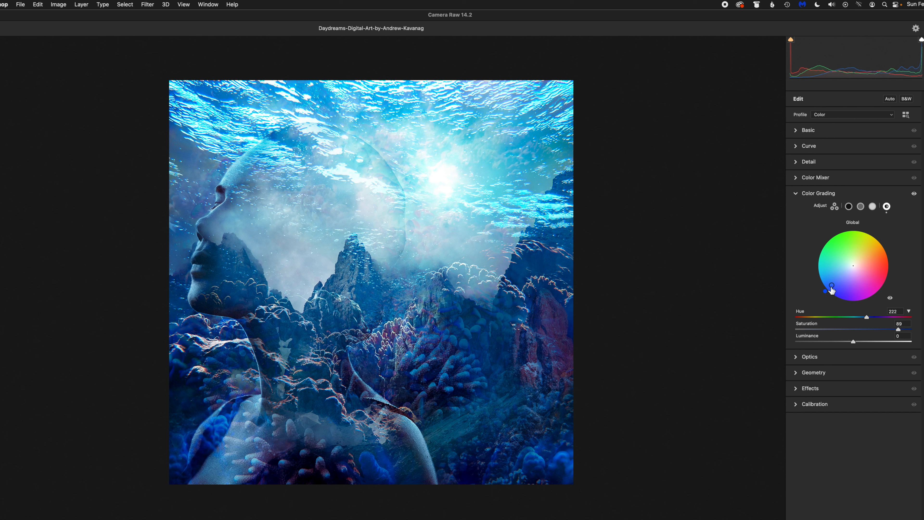
Reduce the blue global tint's saturation to 0, keeping its hue at 222
left_click_drag(833, 287, 832, 285)
left_click_drag(832, 285, 842, 275)
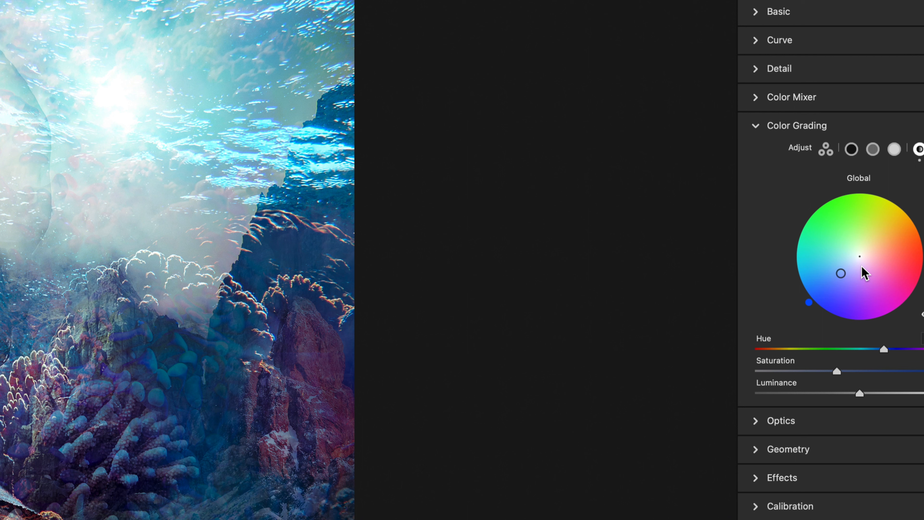
left_click_drag(842, 272, 860, 257)
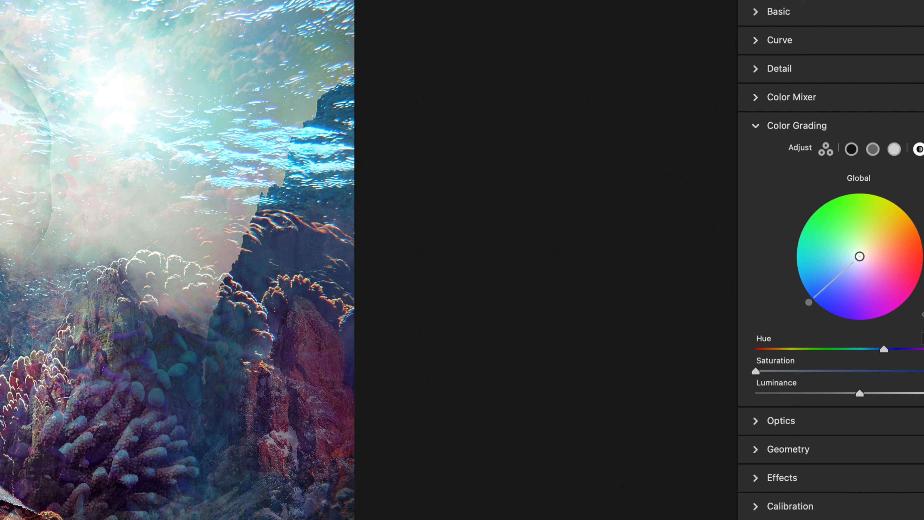
left_click_drag(859, 257, 860, 256)
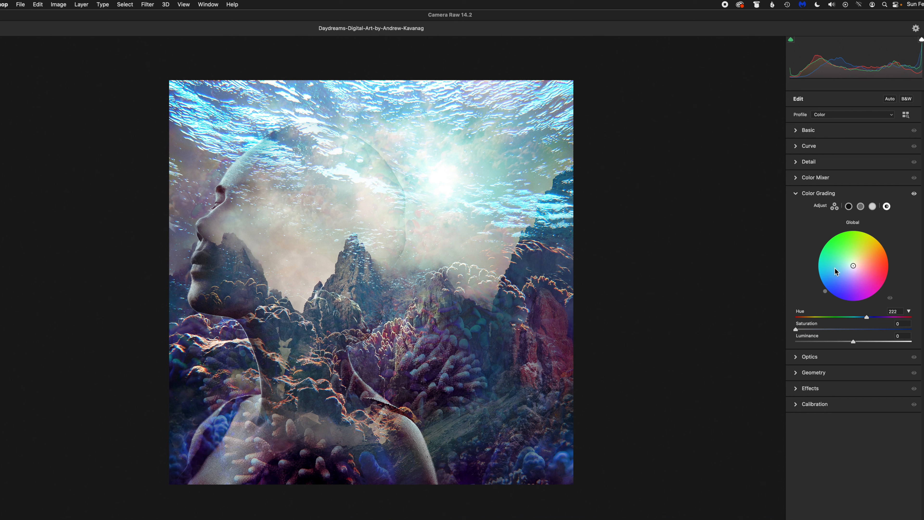
Try a stronger blue global tint, and bring the Global wheel back near neutral at hue 182 and saturation 3
left_click_drag(854, 266, 842, 281)
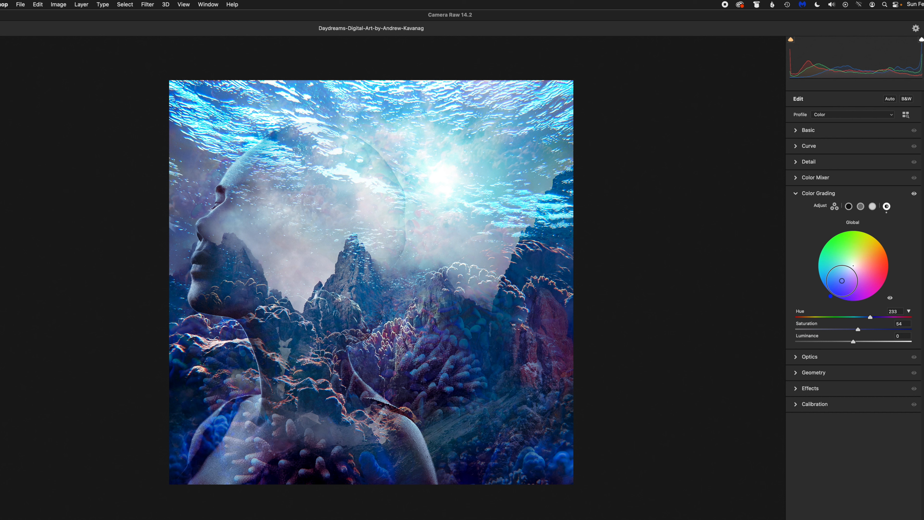
left_click_drag(841, 281, 842, 281)
left_click(853, 265)
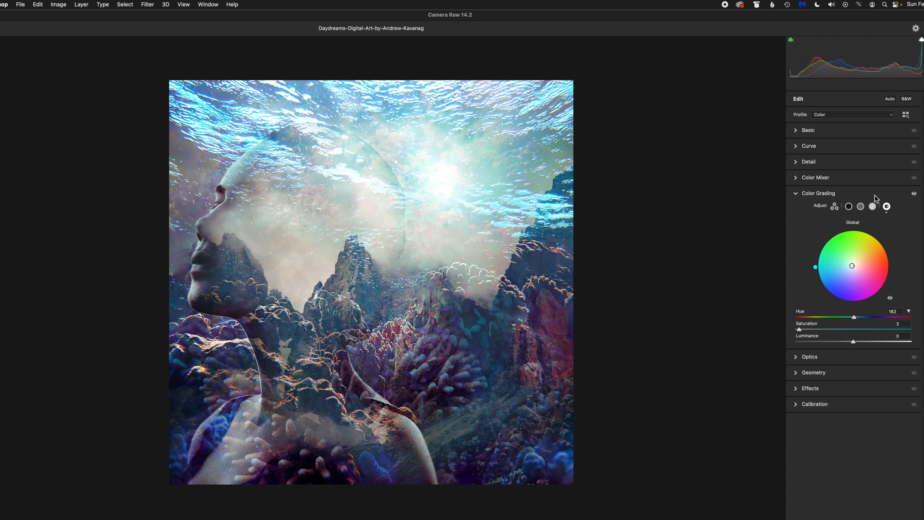
Tint the shadows blue-violet at a hue of about 253, with the saturation kept below full strength
left_click(849, 207)
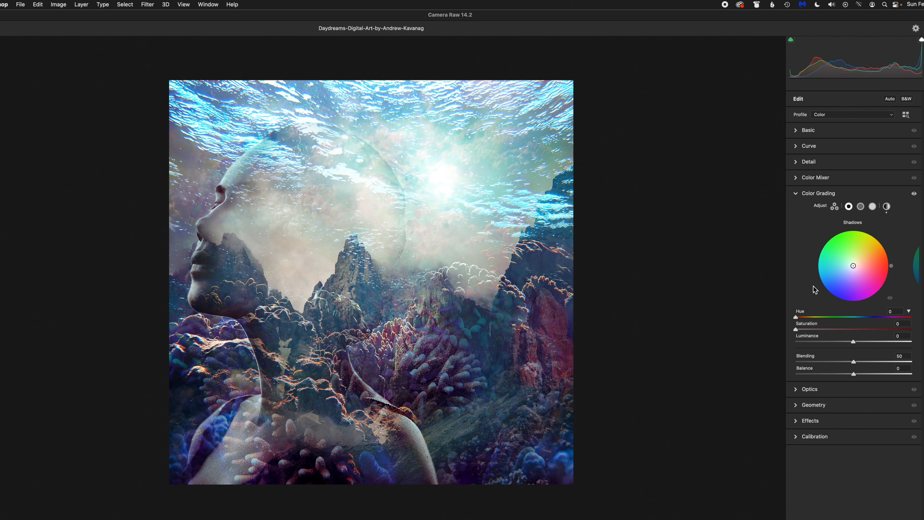
left_click(844, 297)
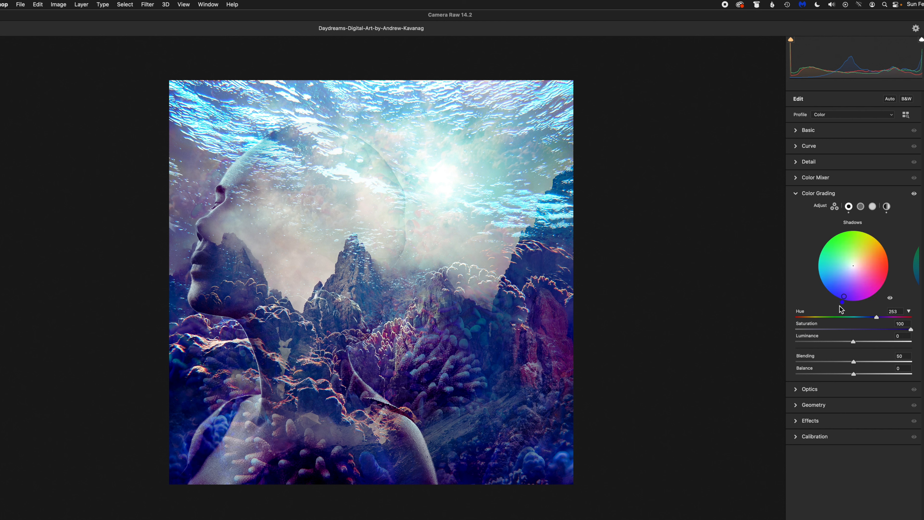
left_click_drag(846, 294, 847, 288)
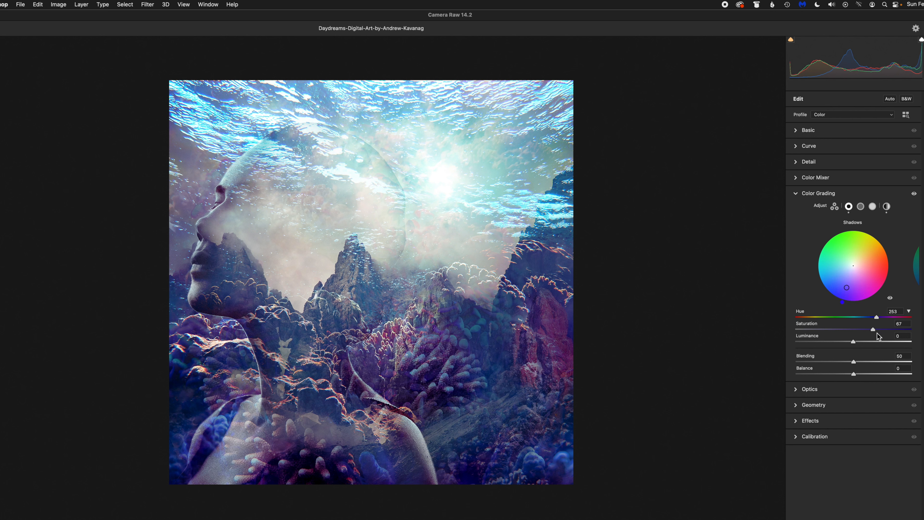
mouse_move(875, 331)
left_mouse_down()
mouse_move(855, 331)
mouse_move(868, 329)
left_mouse_up()
left_click_drag(851, 288, 846, 287)
left_click_drag(847, 287, 846, 289)
Tint the midtones green with hue 102 and saturation 32
left_click(860, 206)
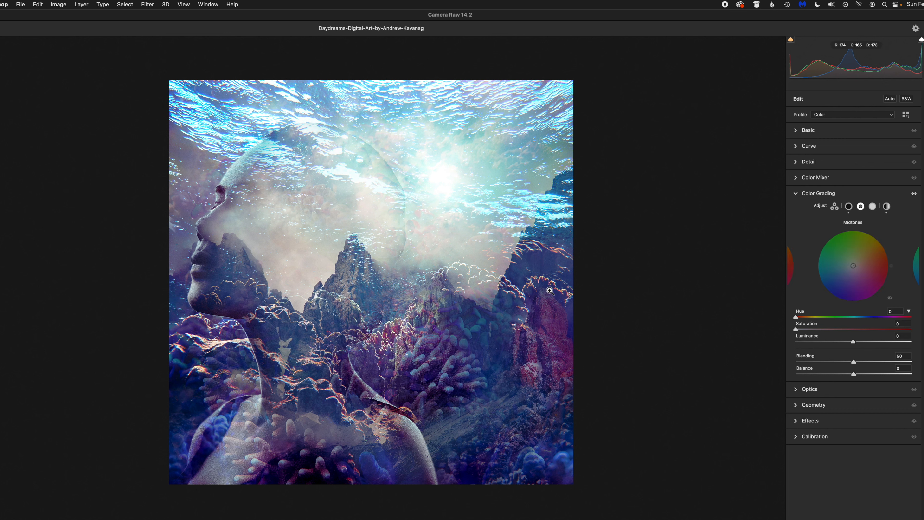
left_click(850, 244)
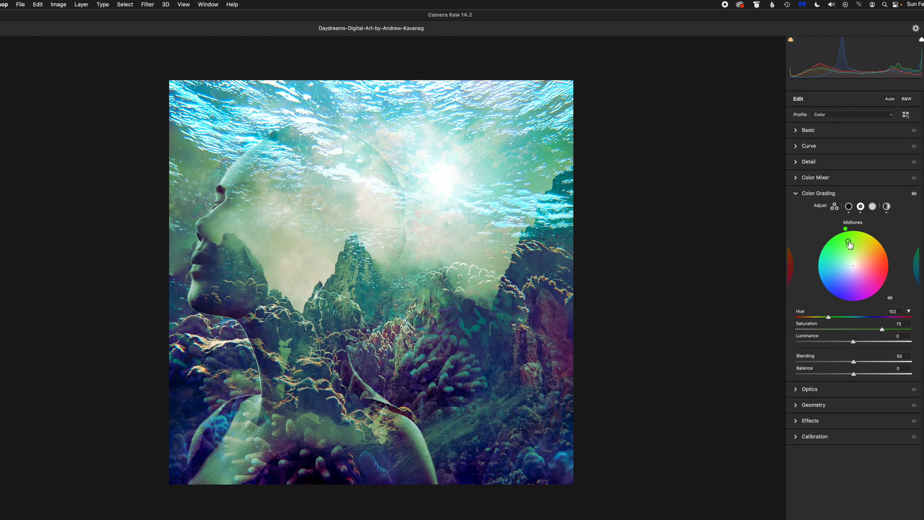
left_click_drag(850, 246, 850, 254)
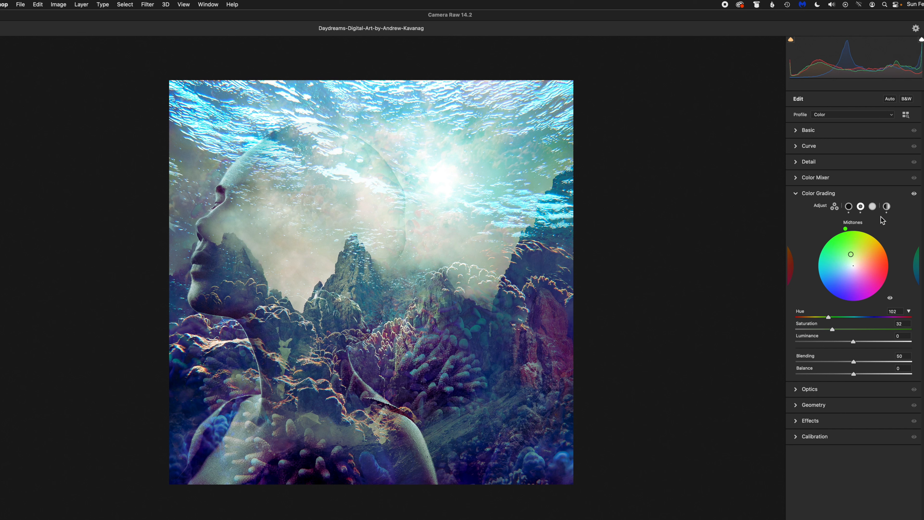
Tint the highlights red with hue 359 and saturation 41, and apply the Camera Raw Filter
left_click(872, 206)
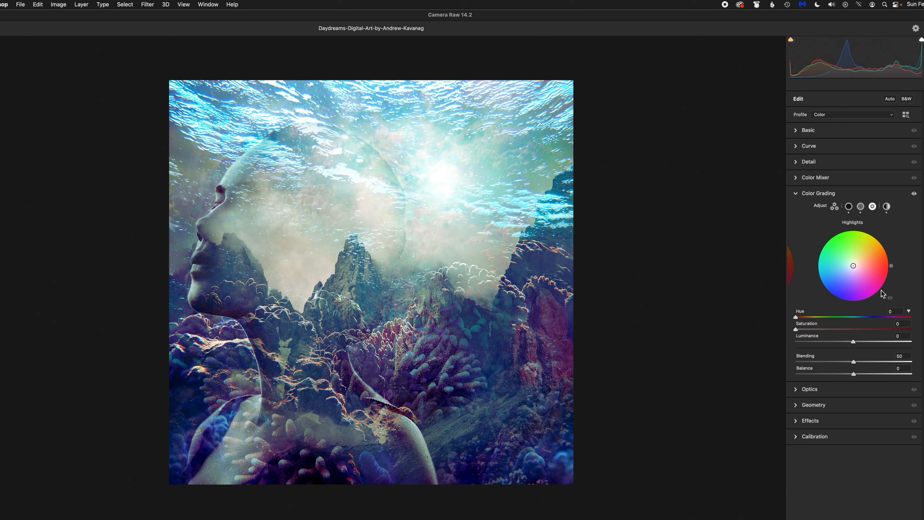
left_click_drag(886, 265, 868, 266)
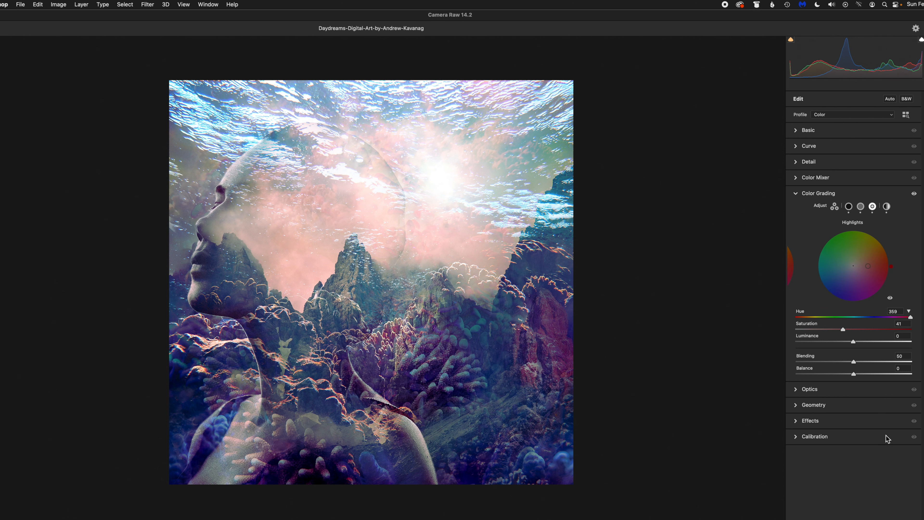
key("Return")
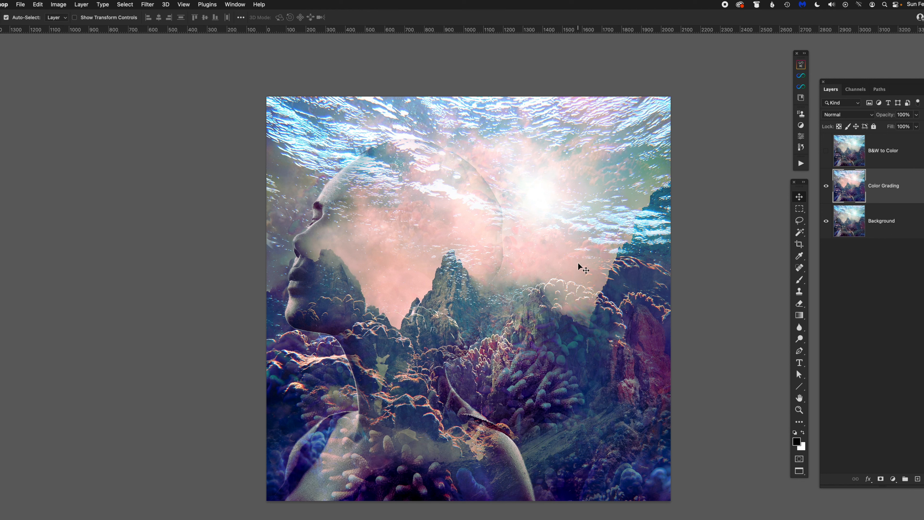
Compare the image with and without the Color Grading layer, and show and select the B&W to Color layer
left_click(826, 187)
left_click(826, 186)
left_click(887, 154)
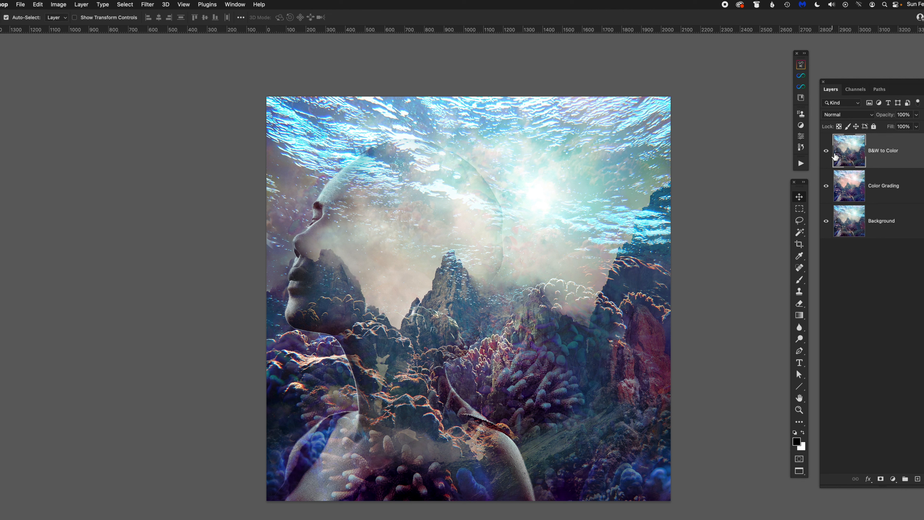
Convert the B&W to Color layer into a smart object
right_click(900, 157)
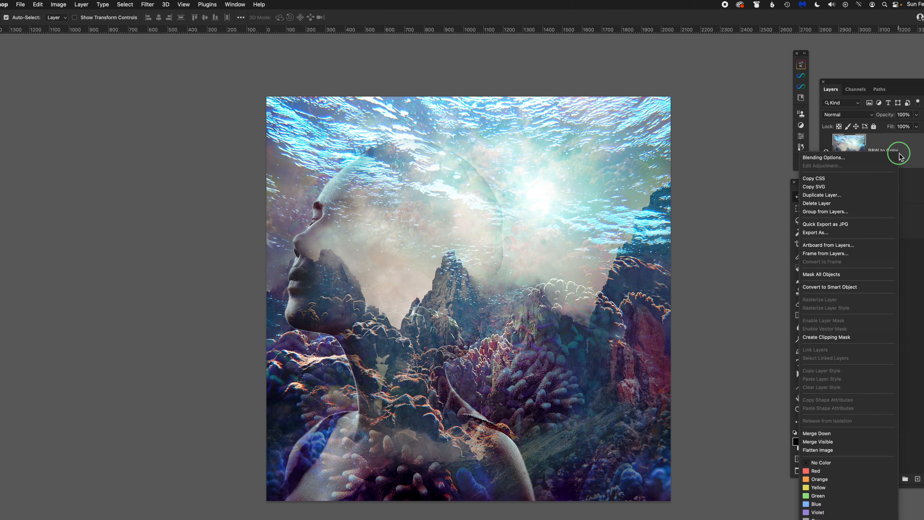
left_click(861, 287)
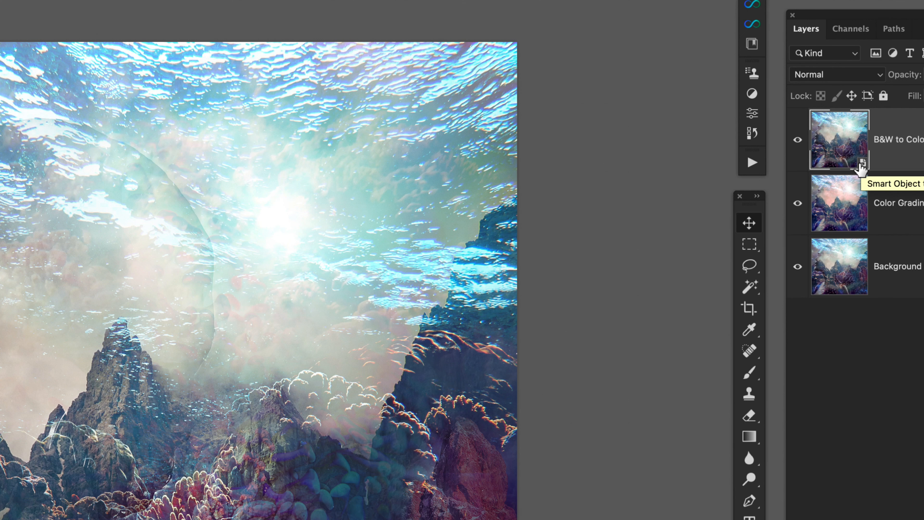
left_click_drag(860, 168, 861, 169)
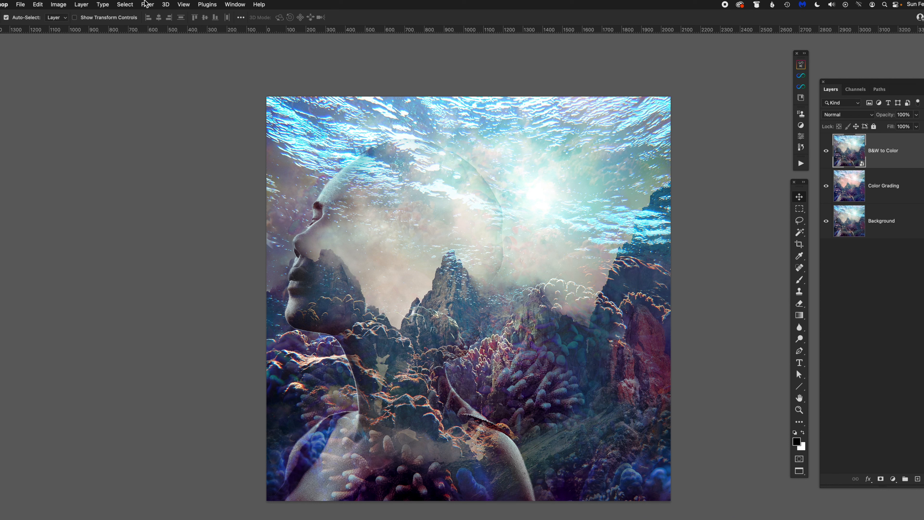
Start the Camera Raw Filter on the B&W to Color layer and switch the image to black and white
left_click(148, 5)
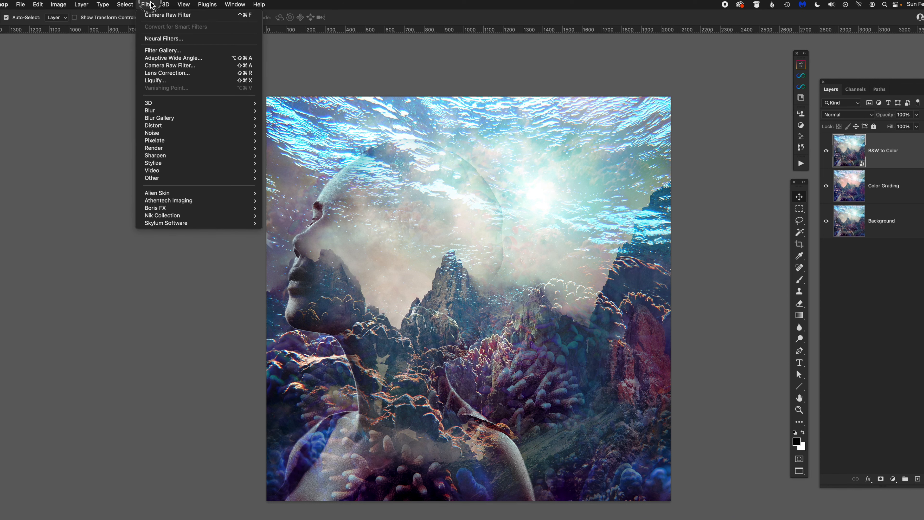
left_click(170, 66)
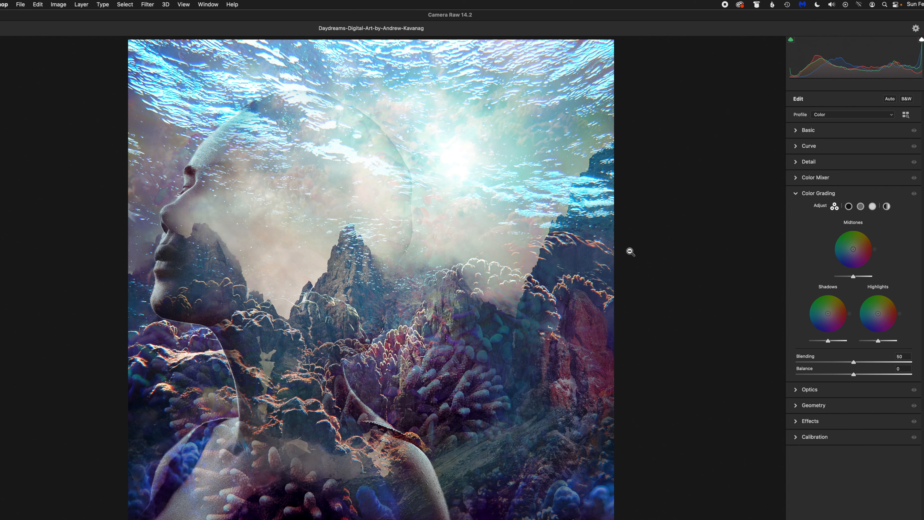
left_click(628, 250, "alt")
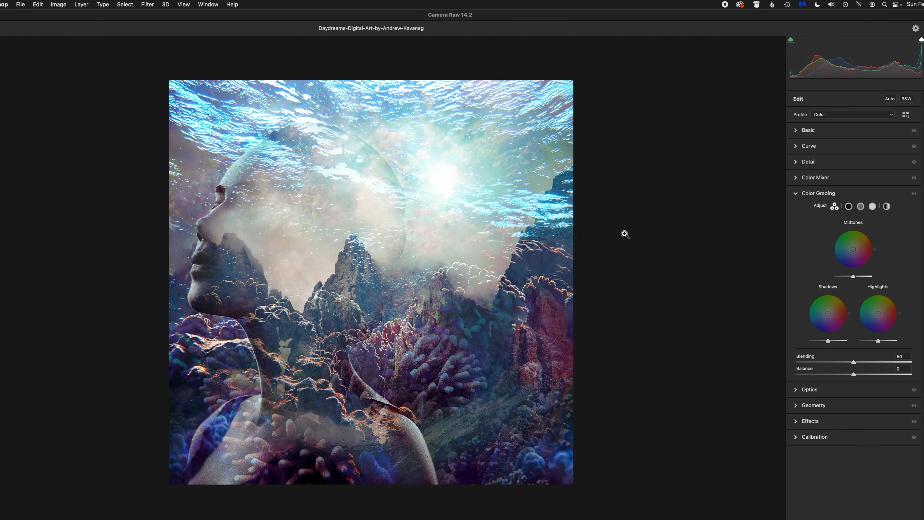
left_click(796, 194)
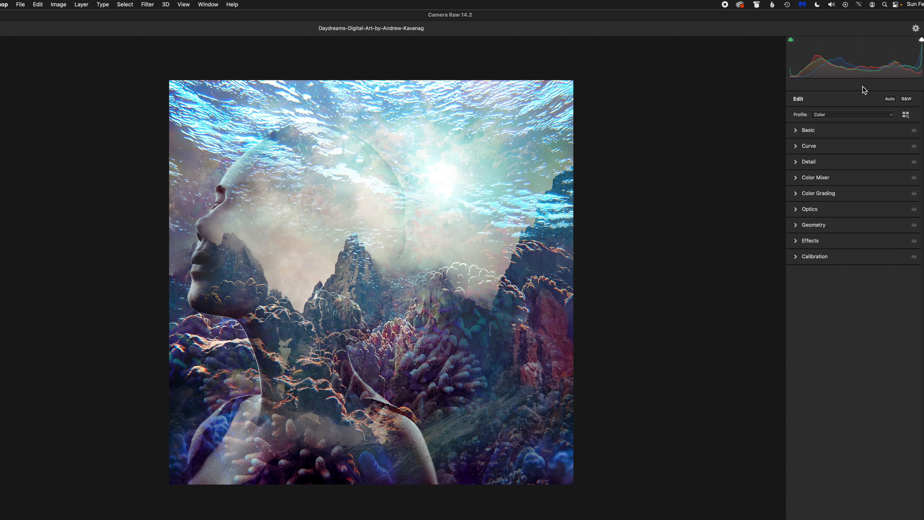
left_click(908, 100)
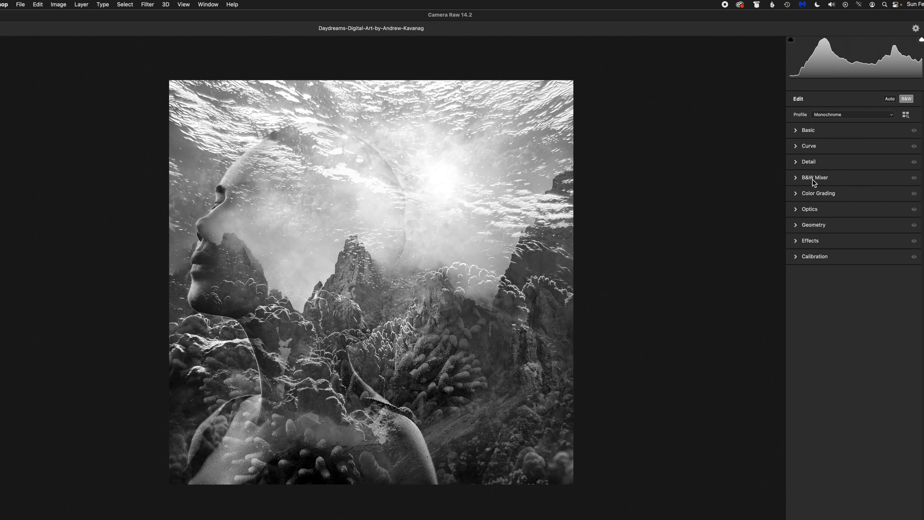
Darken the yellows to -7 and the greens to -32 in the B&W Mixer by targeted adjustment on the image
mouse_move(817, 179)
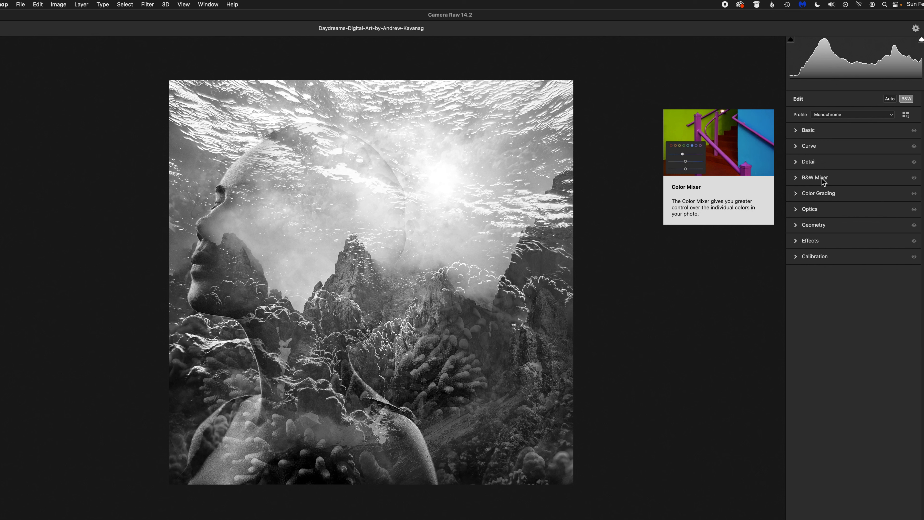
left_click(801, 181)
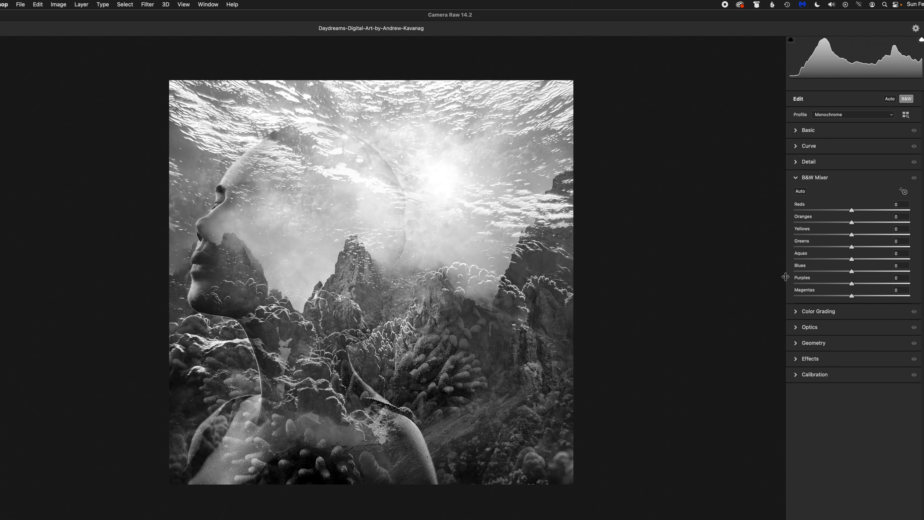
mouse_move(852, 271)
left_mouse_down()
mouse_move(889, 273)
mouse_move(827, 276)
mouse_move(853, 275)
left_mouse_up()
left_click(904, 192)
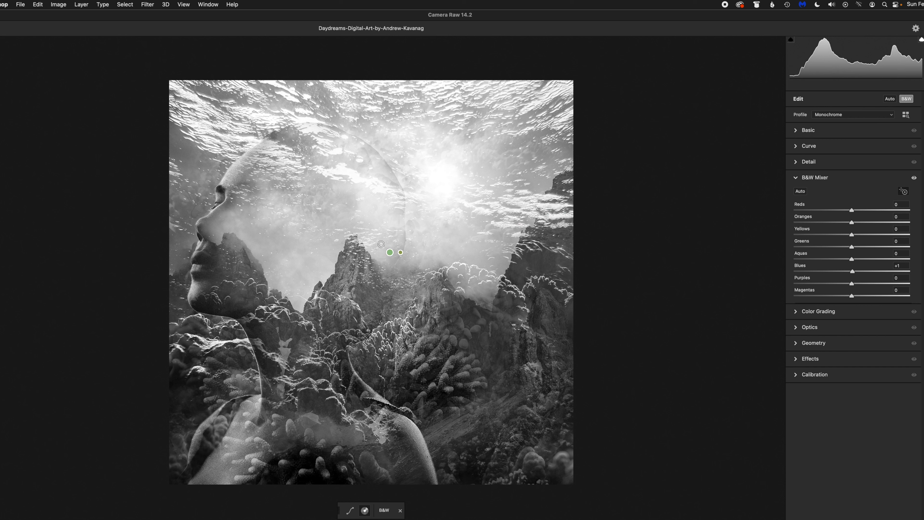
left_click_drag(392, 258, 421, 258)
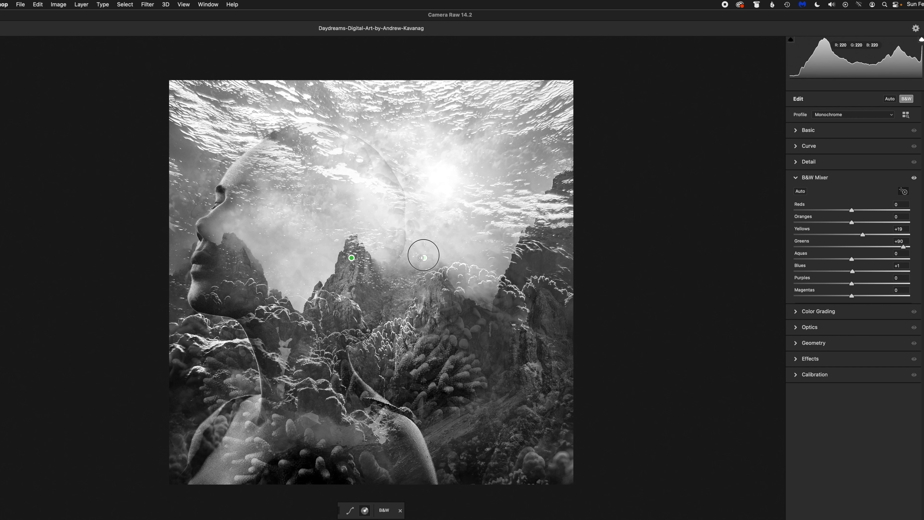
left_click_drag(420, 257, 378, 258)
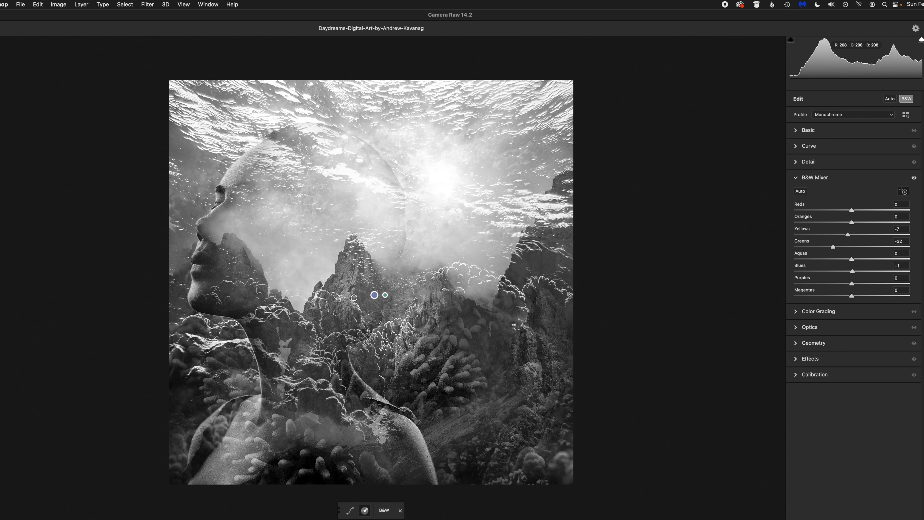
Lower the blues to -53 and the purples to -51 by targeted adjustment, and expand the Color Grading settings
mouse_move(479, 343)
left_mouse_down()
mouse_move(500, 343)
mouse_move(487, 343)
left_mouse_up()
left_click_drag(482, 343, 462, 343)
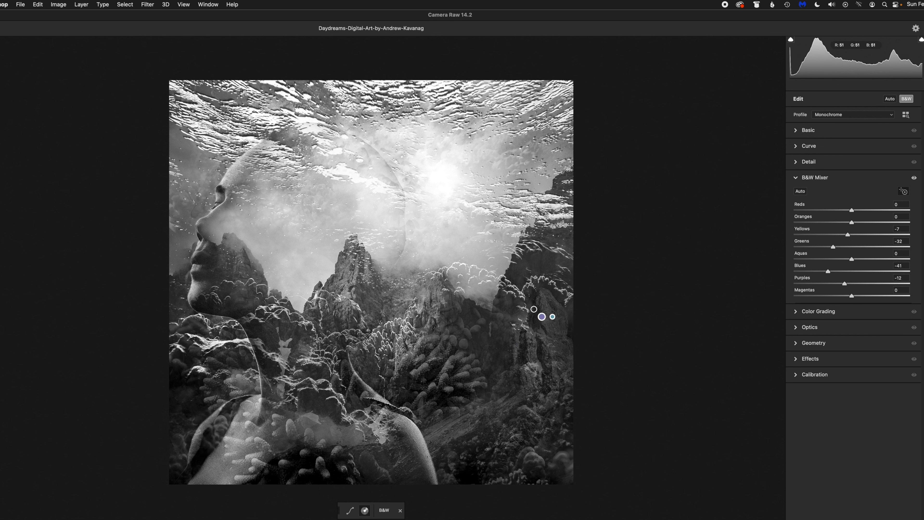
left_click_drag(538, 306, 526, 307)
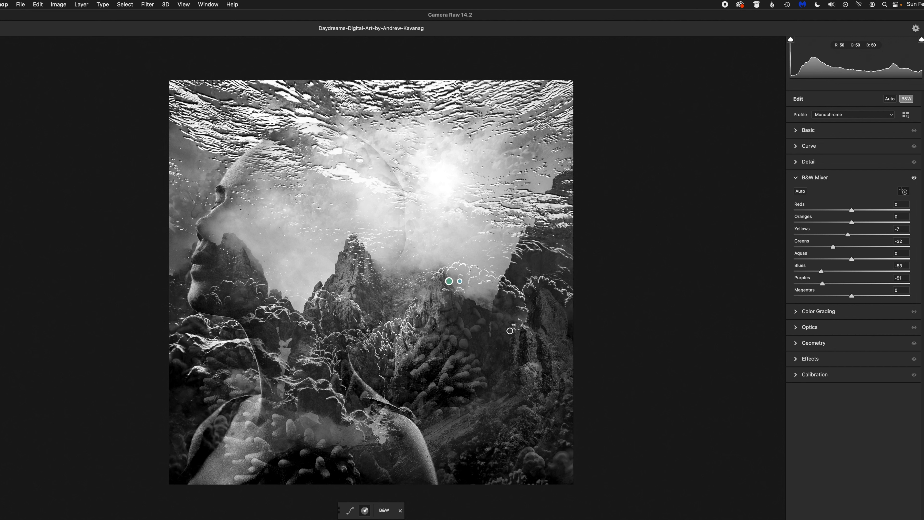
left_click(797, 177)
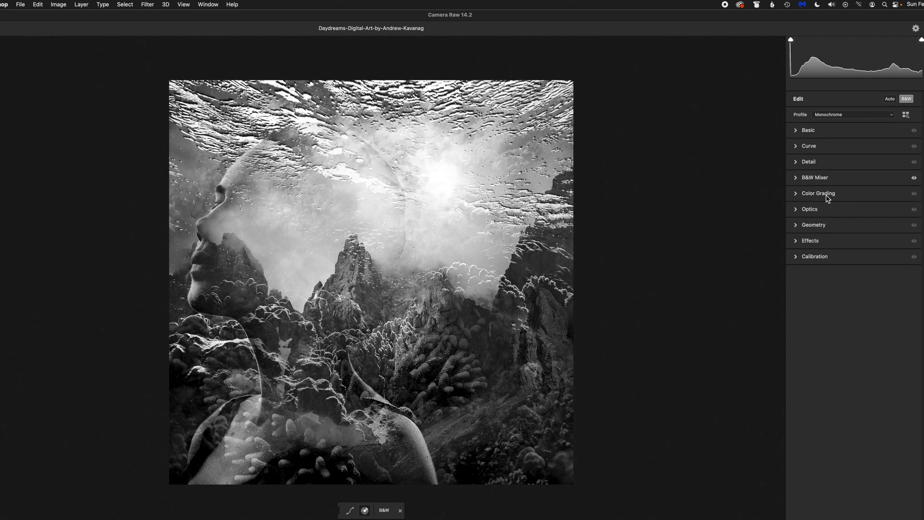
left_click(796, 193)
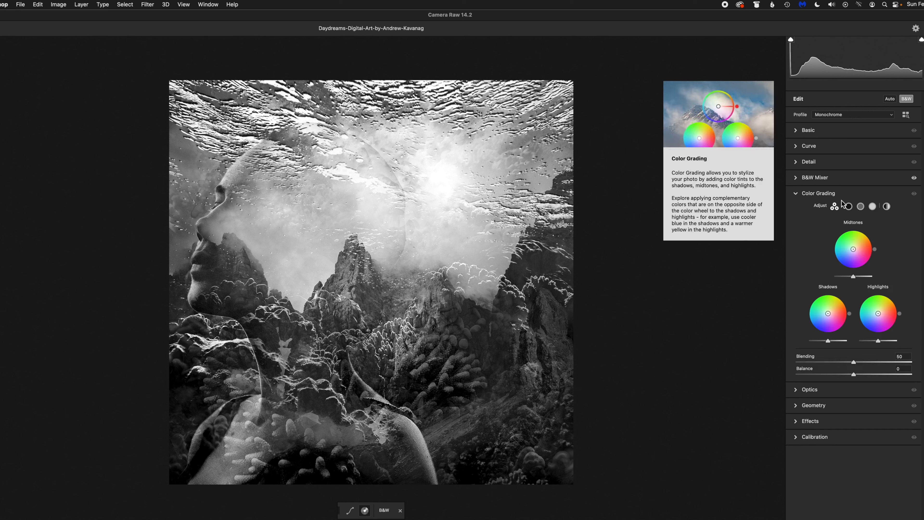
Try a global blue tint with hue 208 and saturation 87, and reset it
left_click(887, 207)
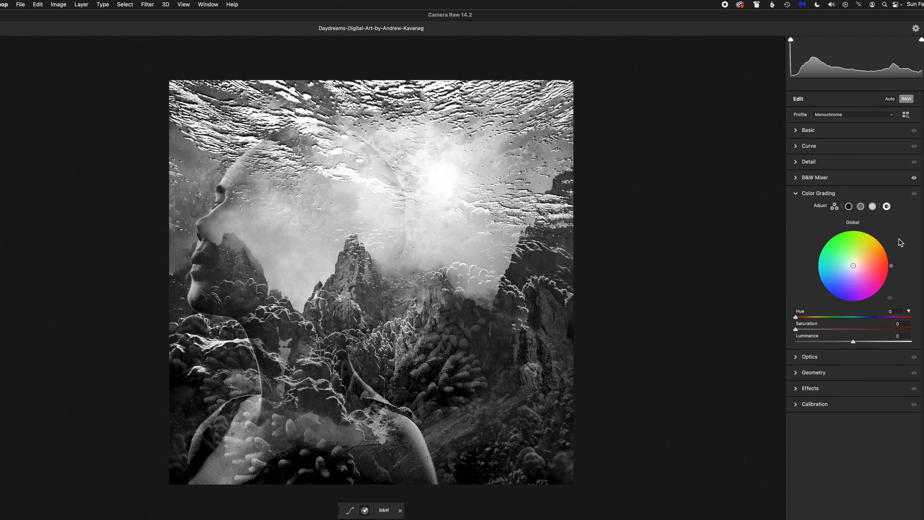
left_click(830, 281)
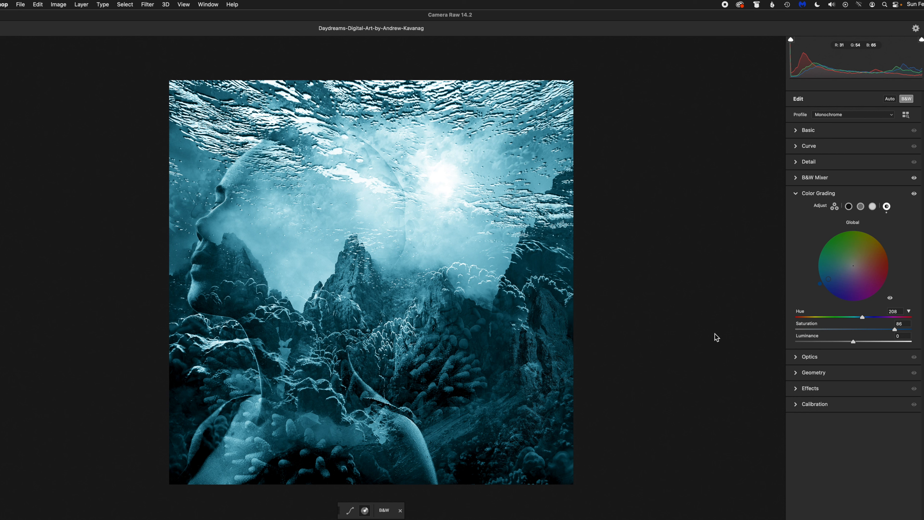
mouse_move(831, 279)
left_mouse_down()
mouse_move(839, 273)
mouse_move(828, 279)
left_mouse_up()
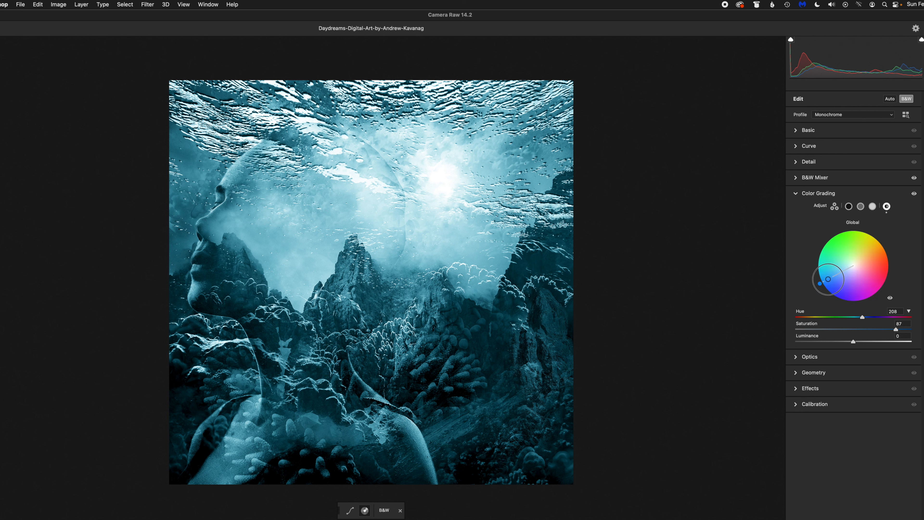
double_click(828, 279)
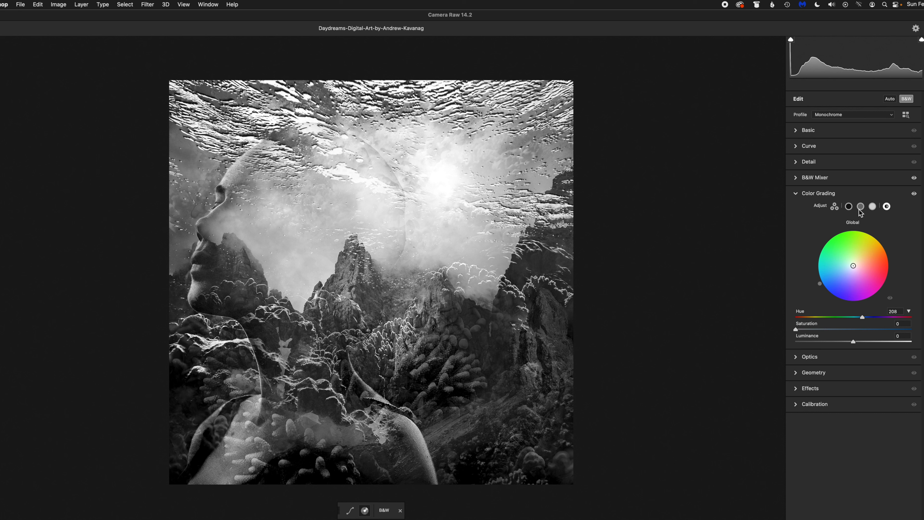
Tint the shadows blue-violet with hue 248 and saturation 77
left_click(849, 207)
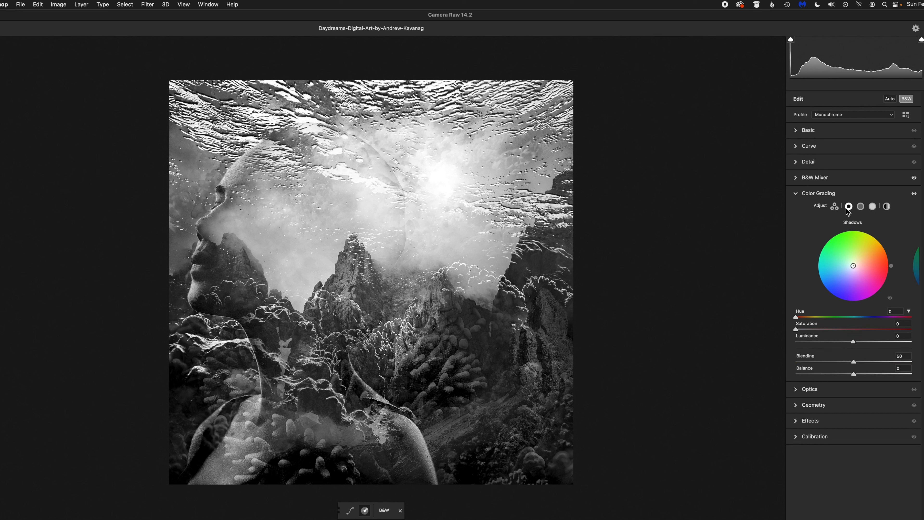
left_click(843, 297)
left_click_drag(842, 296, 843, 290)
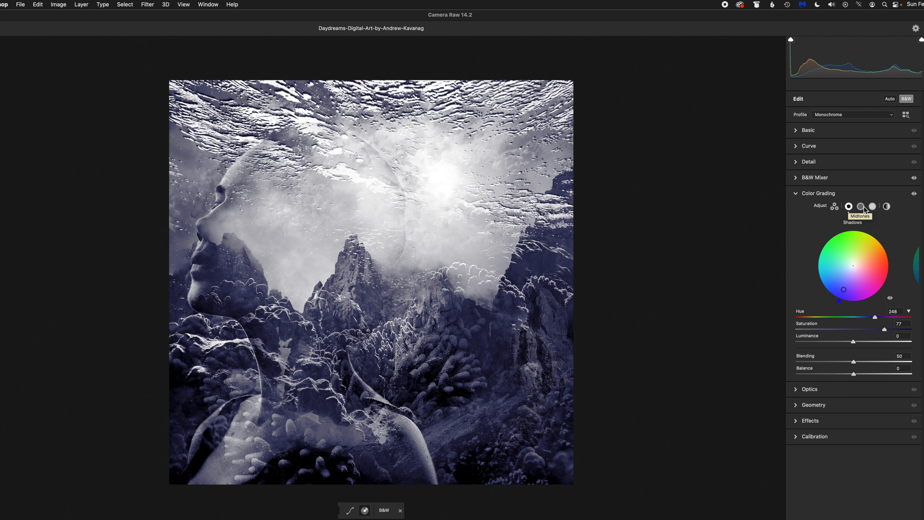
Tint the highlights warm yellow with hue 47 and saturation 65
left_click(873, 206)
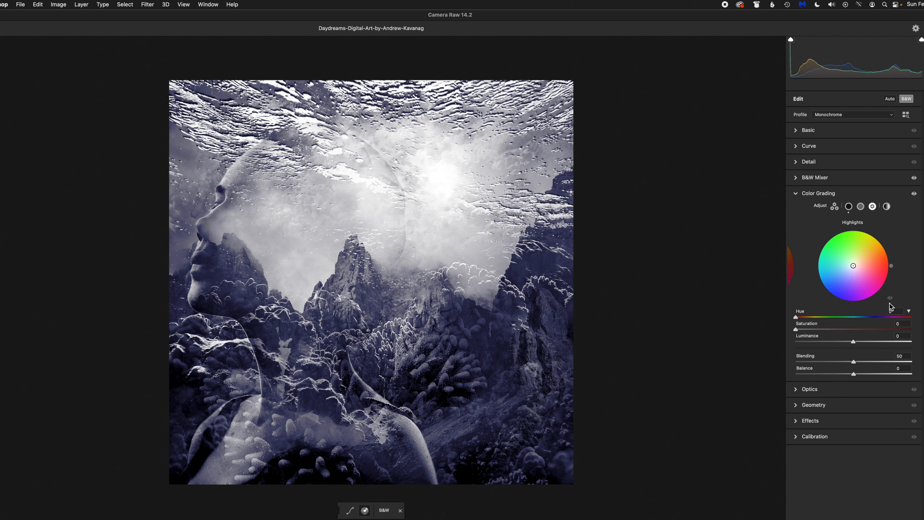
left_click(883, 251)
mouse_move(882, 251)
left_mouse_down()
mouse_move(875, 242)
mouse_move(869, 250)
left_mouse_up()
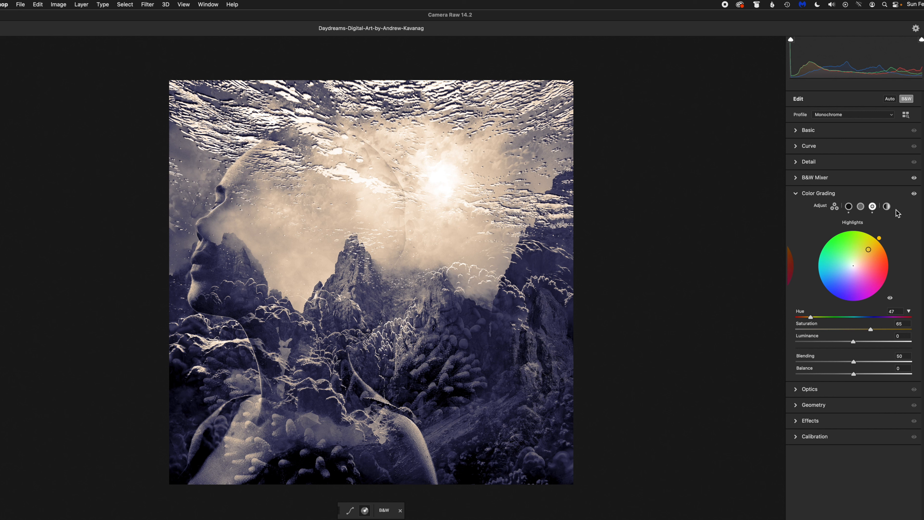
Tint the midtones green with hue 131 and saturation 21, and apply the Camera Raw Filter
left_click(861, 207)
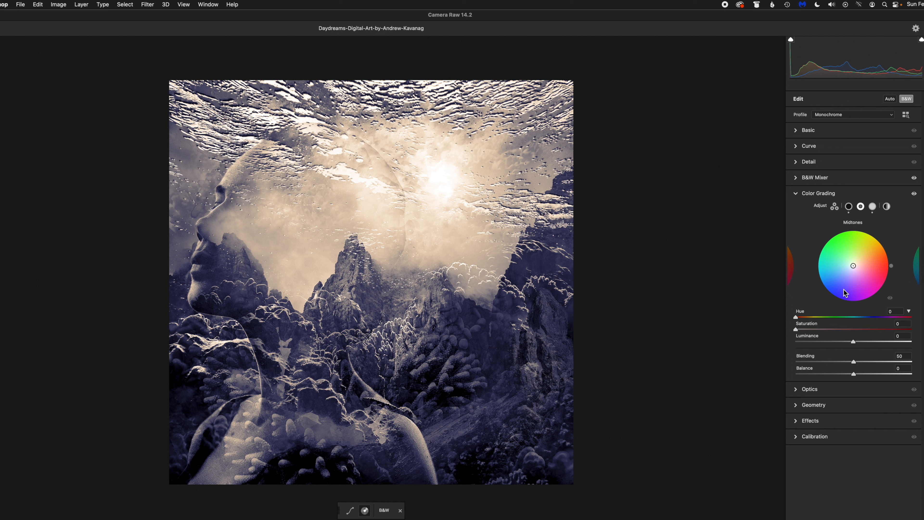
left_click(836, 248)
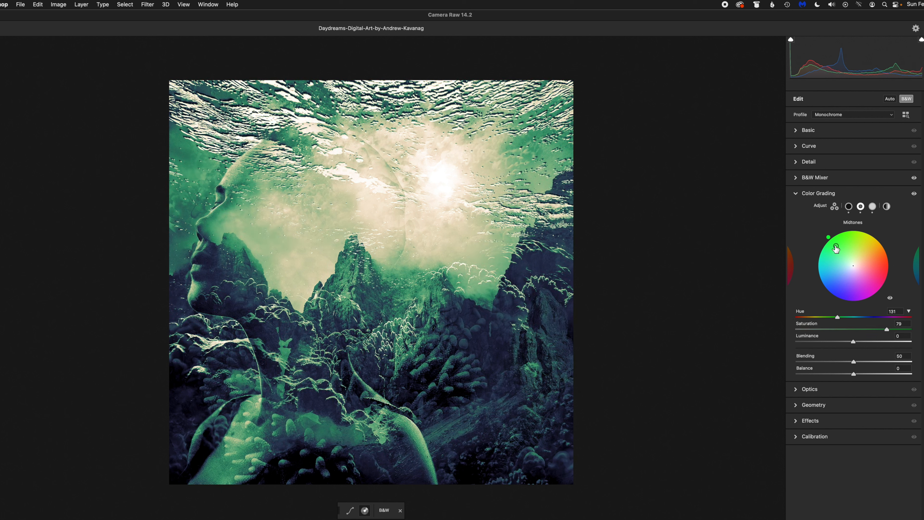
left_click_drag(838, 249, 844, 256)
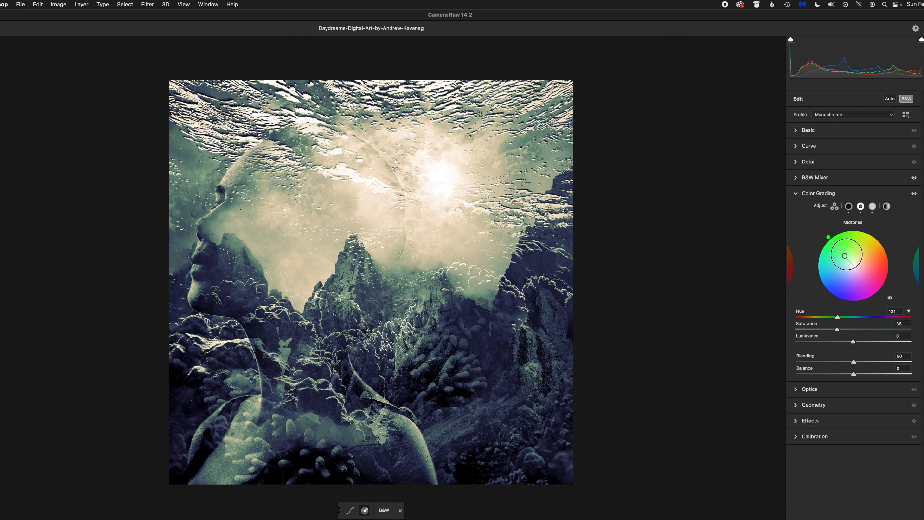
left_click_drag(845, 256, 848, 260)
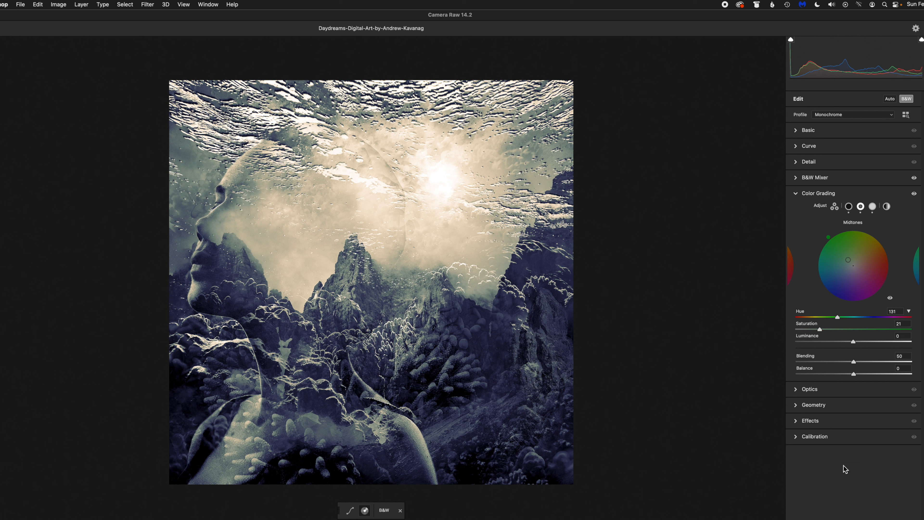
key("Return")
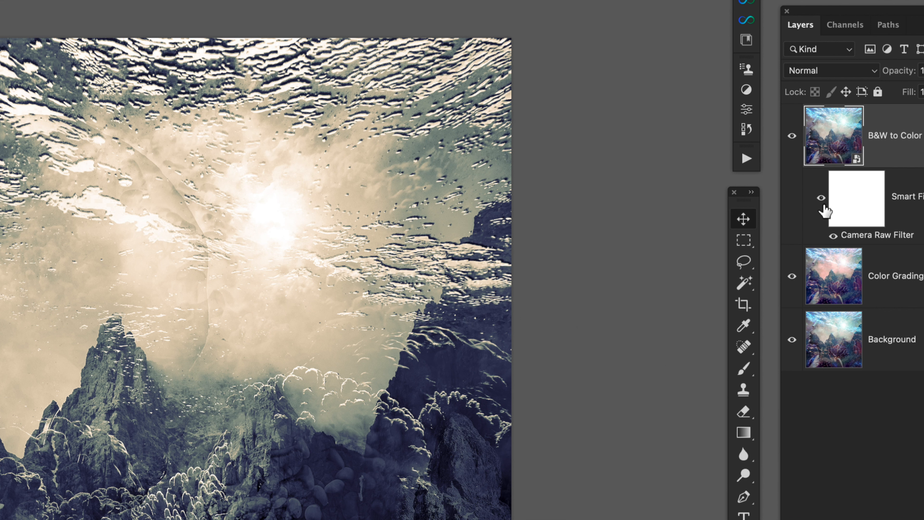
Compare the B&W to Color layer with and without its smart filters
left_click(821, 199)
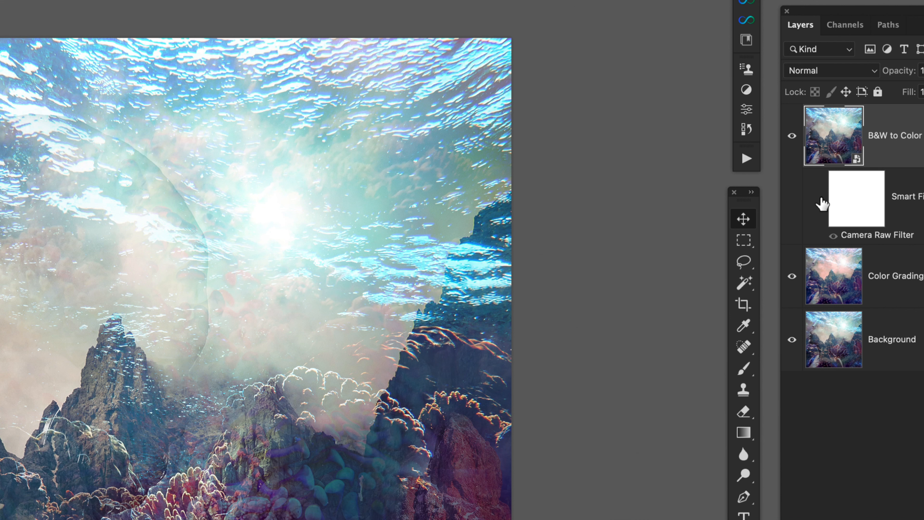
left_click(821, 199)
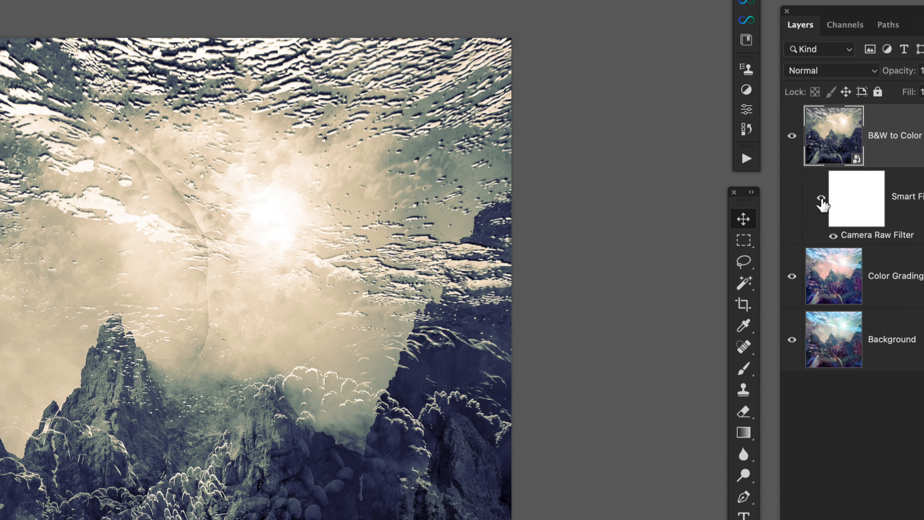
left_click(821, 198)
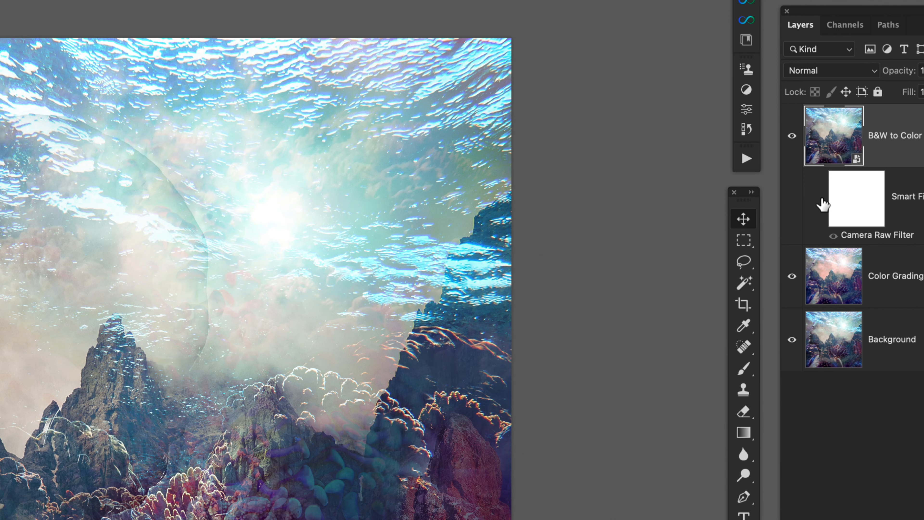
left_click(821, 199)
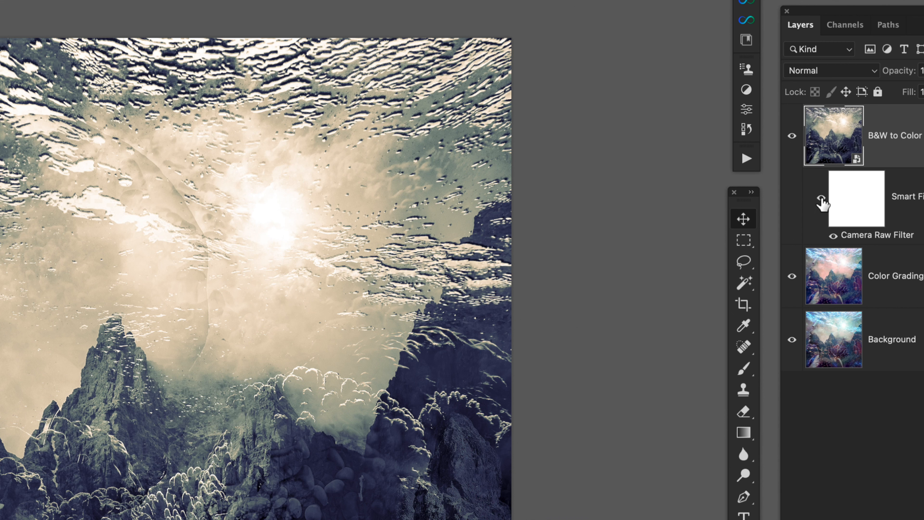
left_click(822, 199)
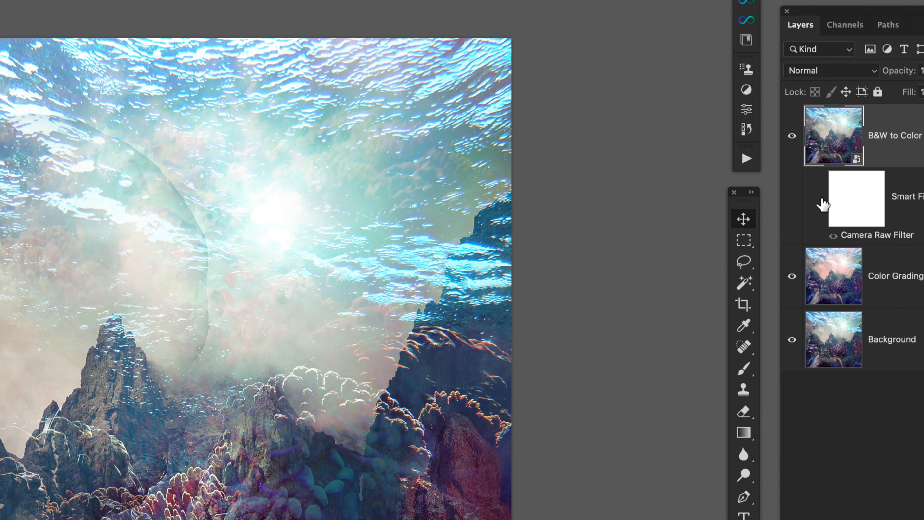
Show the smart filters again and compare the B&W to Color layer with the Color Grading layer beneath it
left_click(822, 201)
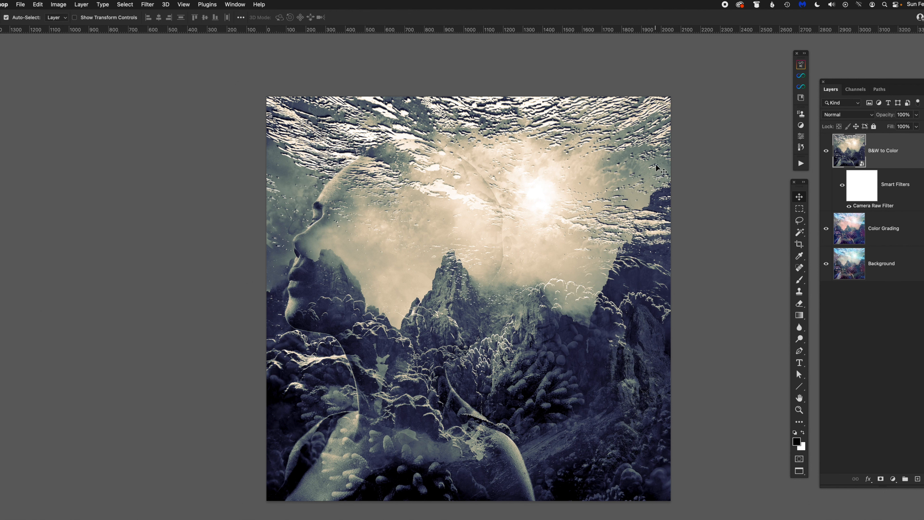
left_click(826, 151)
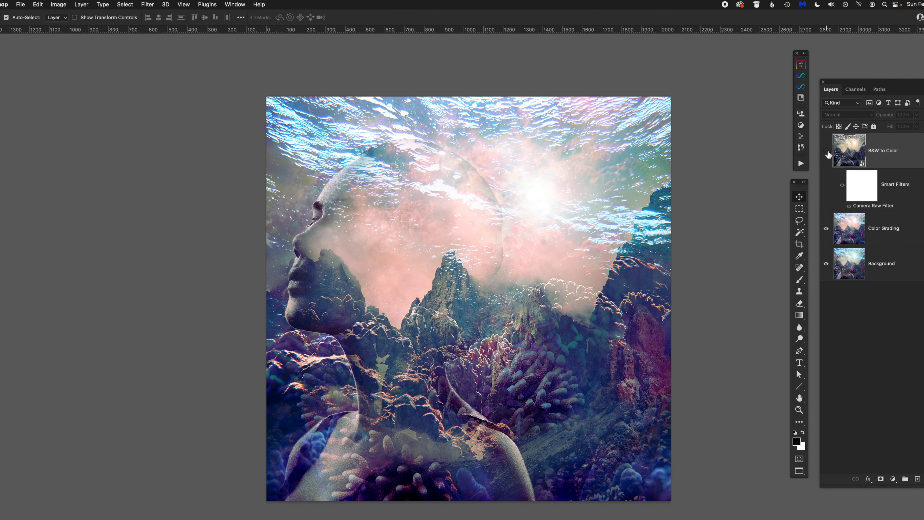
left_click(826, 152)
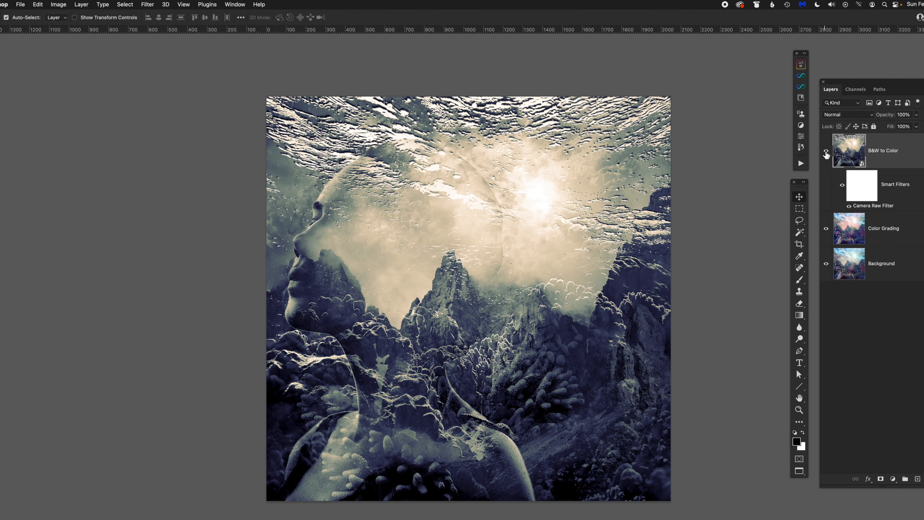
left_click(826, 153)
left_click(826, 152)
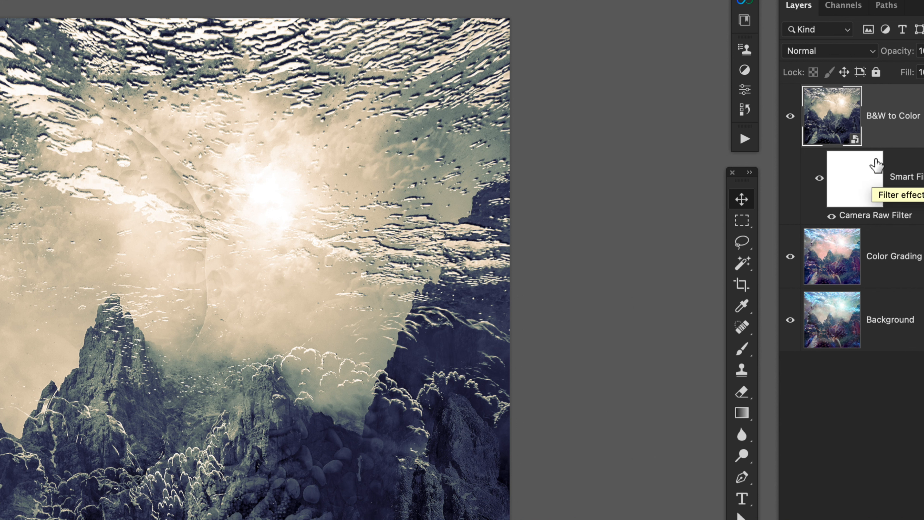
Paint black on the Smart Filters mask around the sun and right-hand sky with a size 300 brush at 35% opacity, and compare the layer
left_click(855, 186)
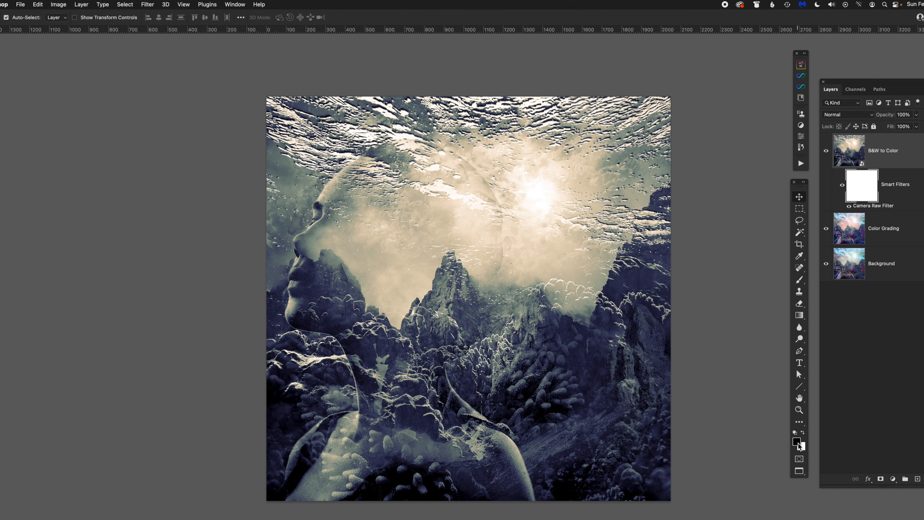
key("b")
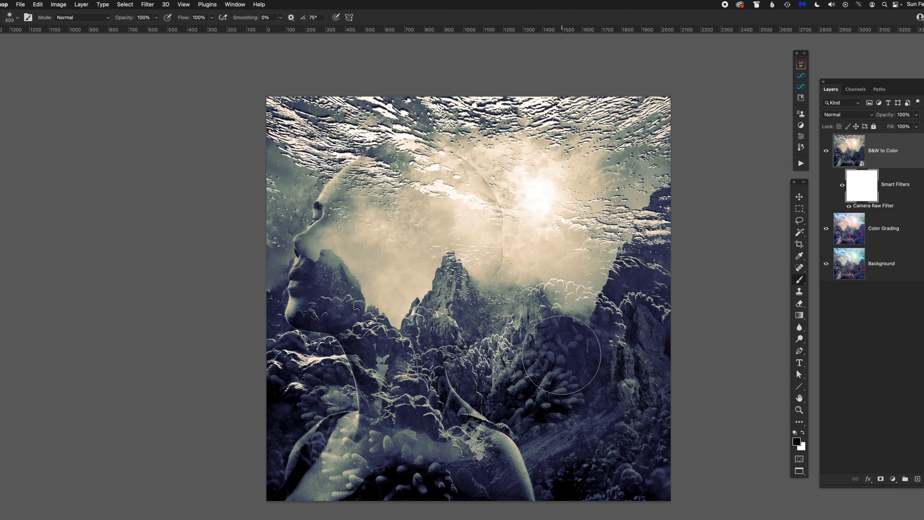
key("bracketleft")
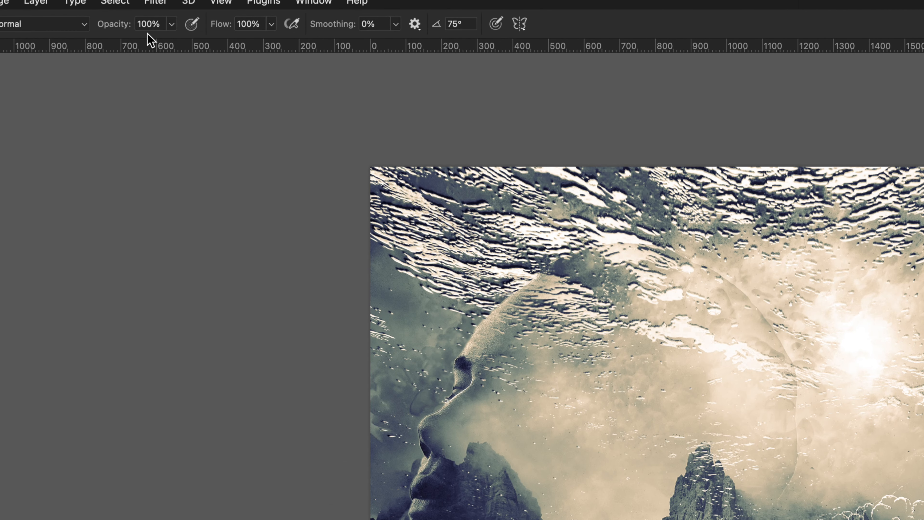
left_click_drag(111, 27, 64, 37)
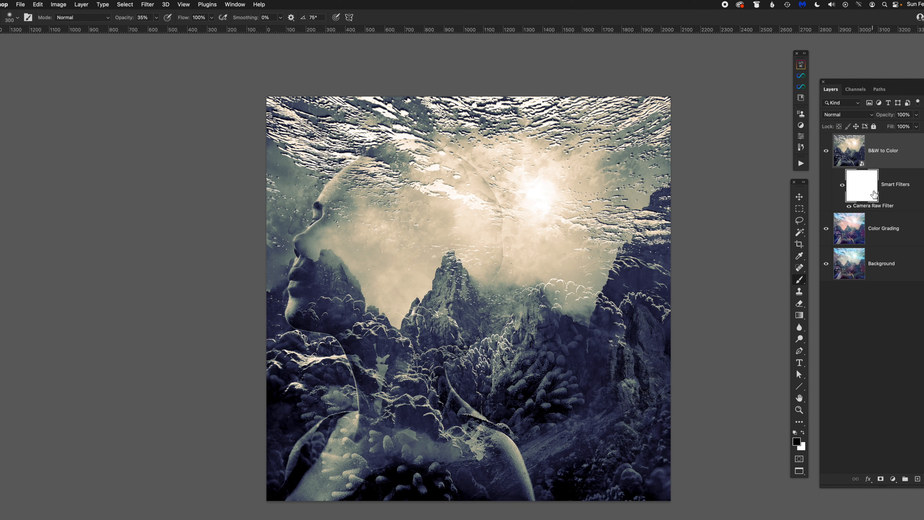
mouse_move(519, 251)
left_mouse_down()
mouse_move(553, 261)
mouse_move(520, 264)
mouse_move(594, 261)
mouse_move(527, 242)
mouse_move(594, 232)
mouse_move(593, 197)
mouse_move(606, 173)
mouse_move(637, 167)
mouse_move(649, 206)
left_mouse_up()
mouse_move(595, 261)
left_mouse_down()
mouse_move(566, 293)
mouse_move(551, 276)
mouse_move(597, 215)
mouse_move(606, 154)
mouse_move(576, 116)
mouse_move(539, 102)
mouse_move(624, 115)
mouse_move(671, 174)
left_mouse_up()
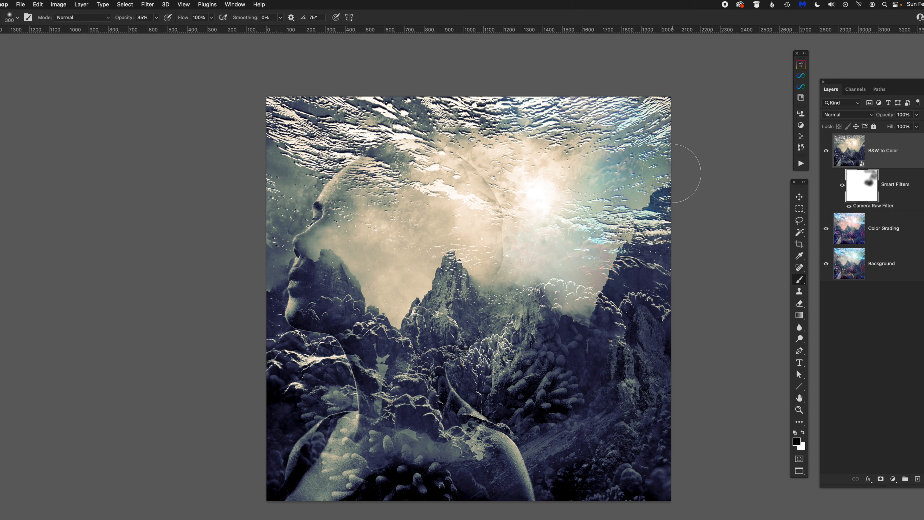
left_click(827, 152)
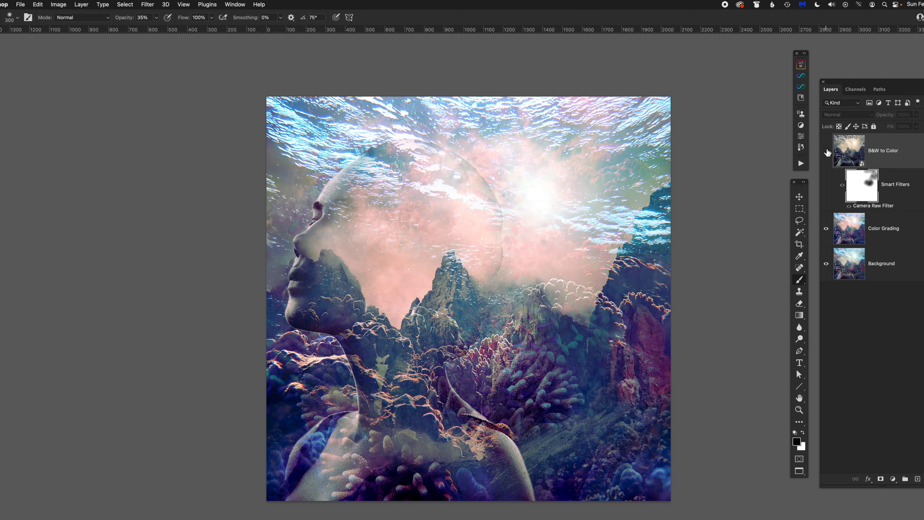
left_click(827, 151)
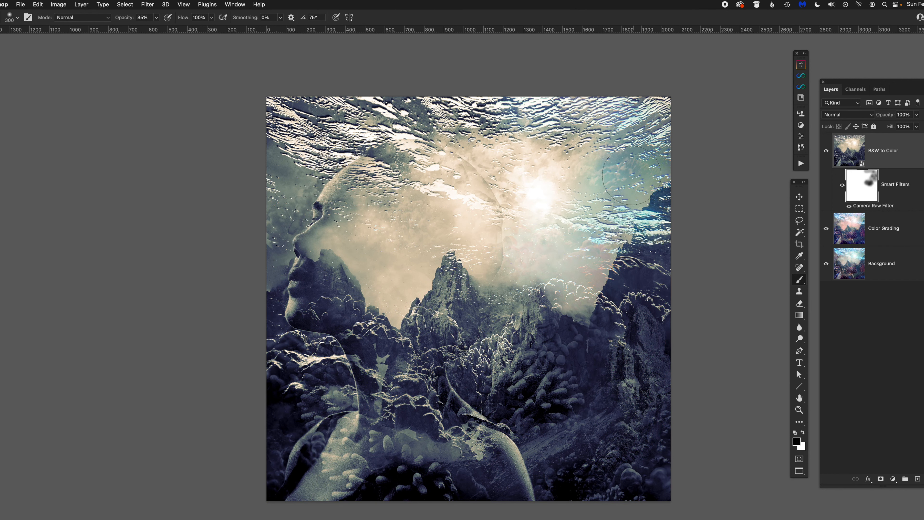
Mask the smart filter along the water surface at the image's upper edge and left of the face, and compare the layer on and off
left_click_drag(584, 120, 593, 110)
mouse_move(518, 121)
left_mouse_down()
mouse_move(505, 111)
mouse_move(433, 111)
mouse_move(349, 139)
mouse_move(309, 128)
mouse_move(311, 152)
mouse_move(325, 156)
mouse_move(472, 96)
mouse_move(575, 96)
left_mouse_up()
mouse_move(234, 181)
left_mouse_down()
mouse_move(275, 182)
mouse_move(274, 234)
mouse_move(276, 195)
mouse_move(251, 272)
mouse_move(270, 205)
mouse_move(289, 177)
left_mouse_up()
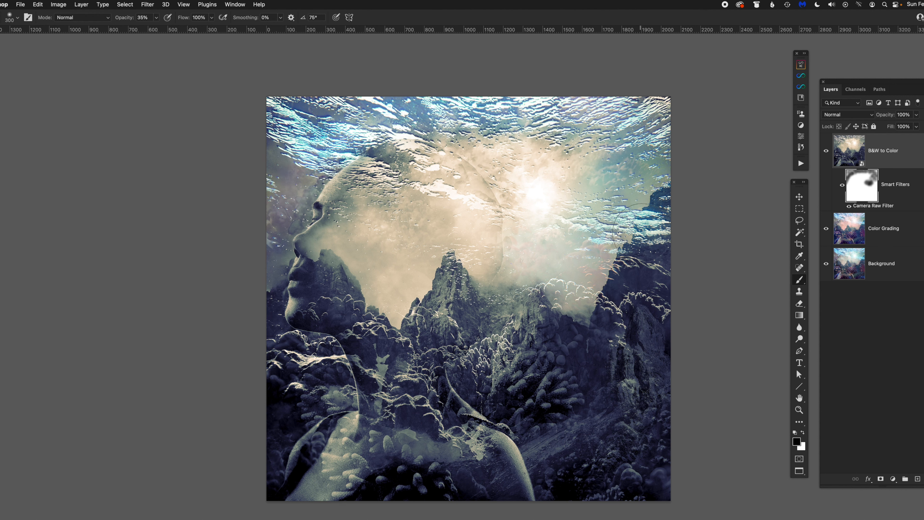
left_click(825, 153)
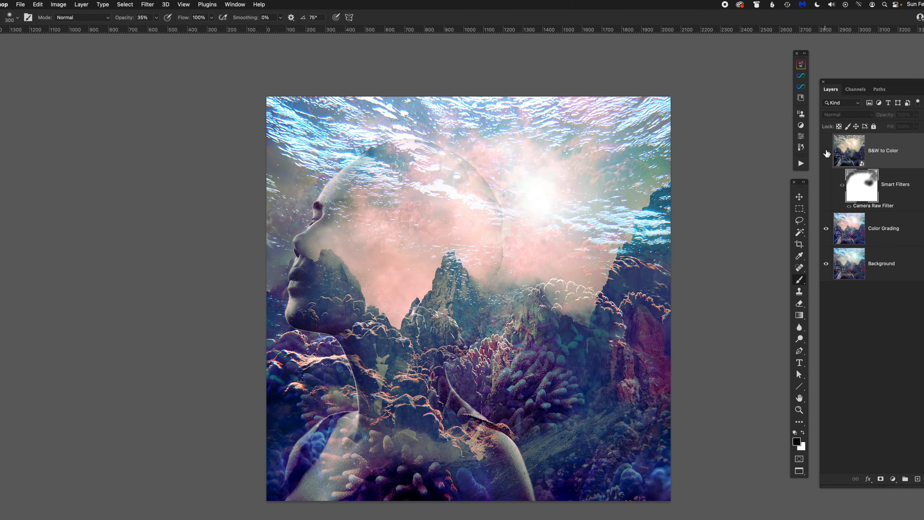
left_click(826, 152)
left_click(825, 152)
left_click(826, 152)
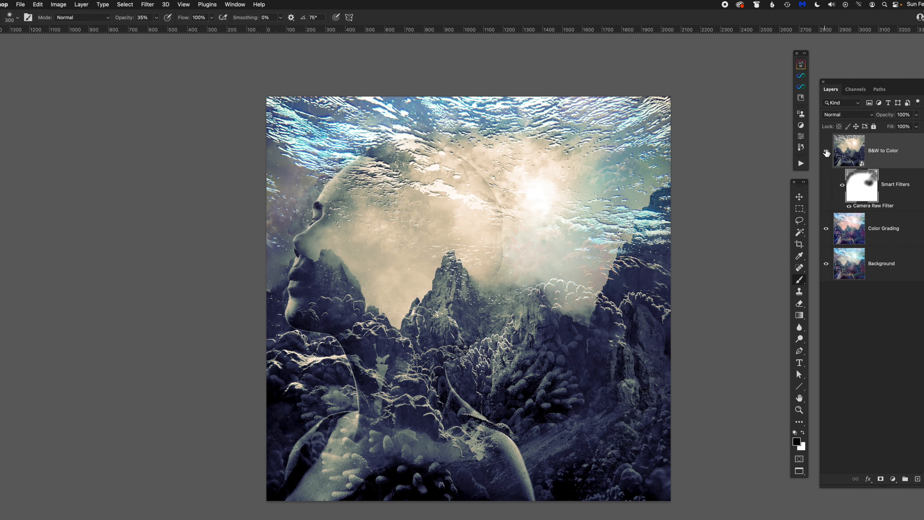
Mask the smart filter over the corals and rocks in the image's lower left and lower right, and compare the layer on and off
mouse_move(610, 404)
left_mouse_down()
mouse_move(609, 382)
mouse_move(610, 404)
mouse_move(611, 351)
mouse_move(590, 387)
mouse_move(601, 326)
mouse_move(650, 322)
mouse_move(677, 393)
mouse_move(631, 389)
mouse_move(533, 463)
mouse_move(307, 422)
mouse_move(282, 433)
mouse_move(257, 370)
mouse_move(303, 365)
mouse_move(297, 357)
mouse_move(325, 380)
mouse_move(264, 357)
mouse_move(284, 400)
mouse_move(270, 478)
mouse_move(251, 342)
mouse_move(290, 360)
left_mouse_up()
mouse_move(589, 403)
left_mouse_down()
mouse_move(530, 404)
mouse_move(550, 336)
mouse_move(570, 412)
mouse_move(630, 337)
mouse_move(648, 331)
mouse_move(666, 406)
mouse_move(646, 464)
mouse_move(593, 473)
mouse_move(693, 493)
mouse_move(668, 477)
mouse_move(662, 449)
mouse_move(538, 478)
mouse_move(487, 469)
mouse_move(639, 441)
left_mouse_up()
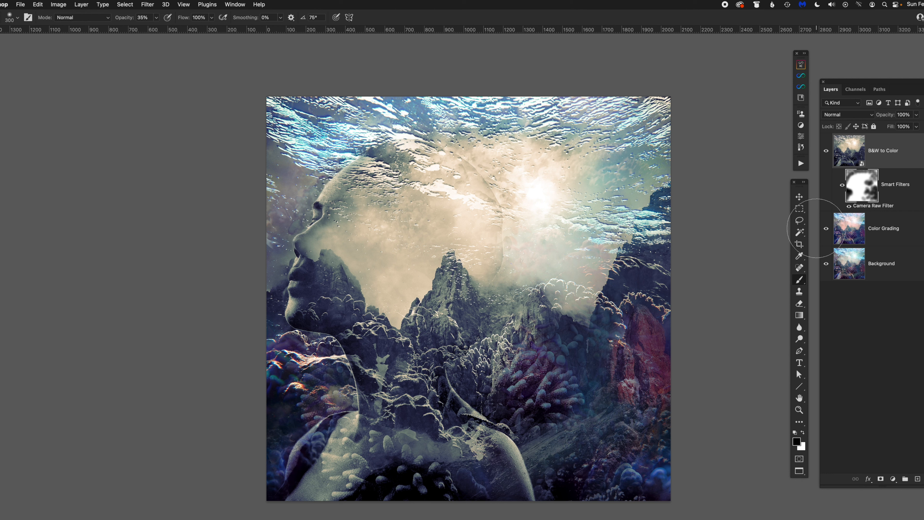
left_click(826, 156)
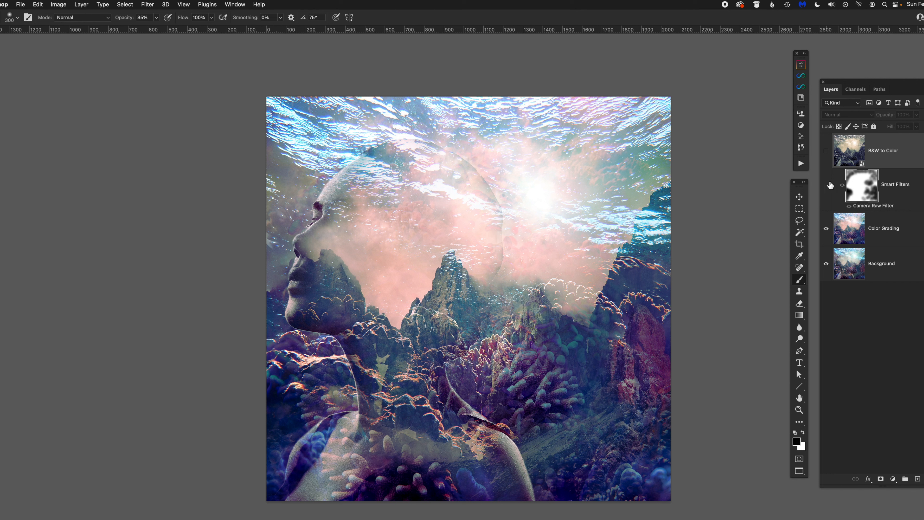
left_click(825, 152)
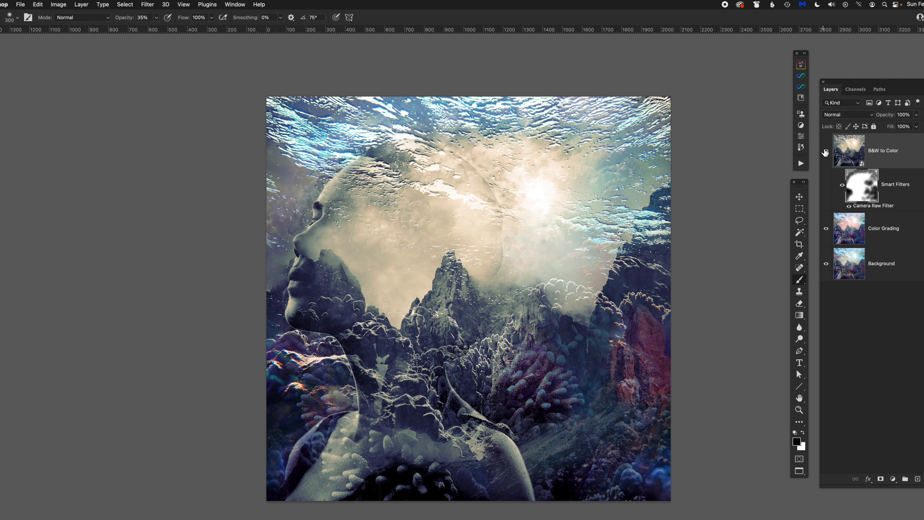